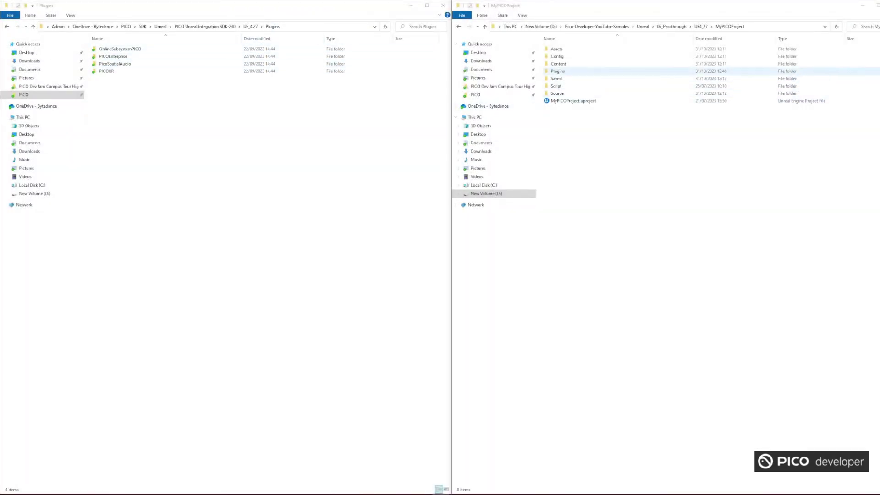
Delete all existing plugin folders from the Plugins folder of MyPICOProject.
double_click(558, 71)
key("ctrl+a")
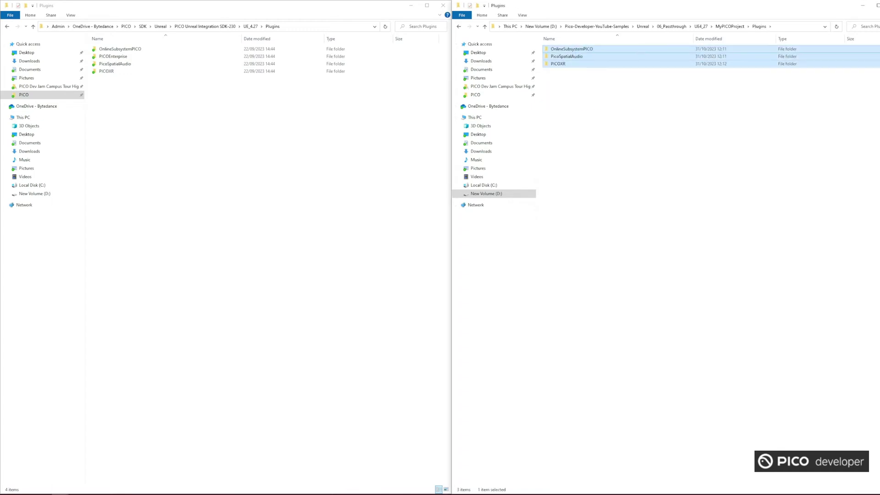
key("Delete")
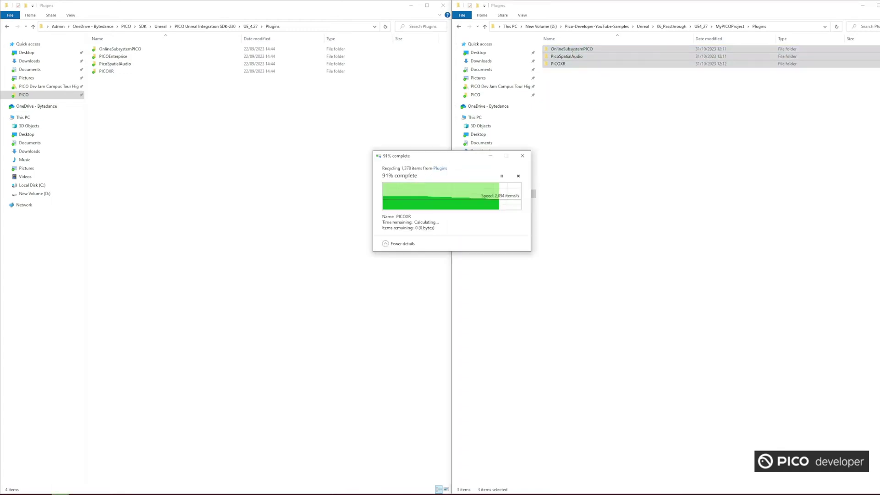
Copy the four plugin folders from the PICO Unreal Integration SDK-230 UE_4.27 Plugins folder into the project's empty Plugins folder.
left_click_drag(187, 124, 92, 42)
right_click(126, 61)
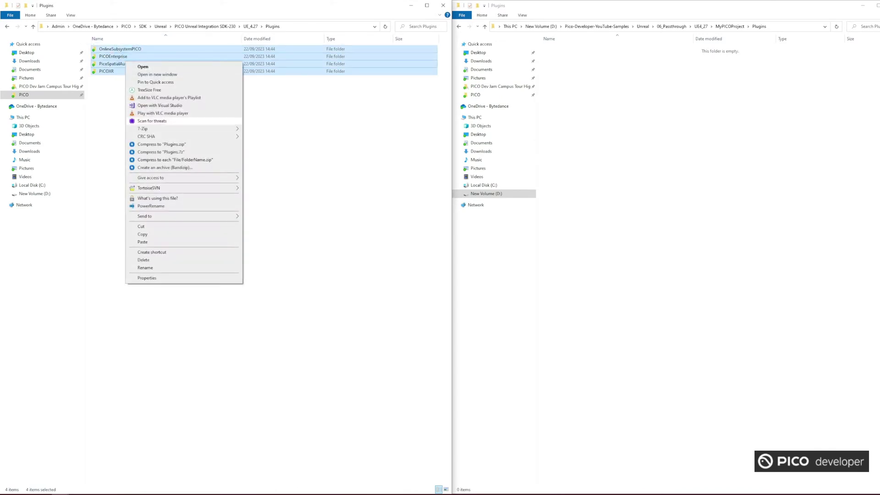
left_click(138, 227)
left_click(617, 133)
key("ctrl+v")
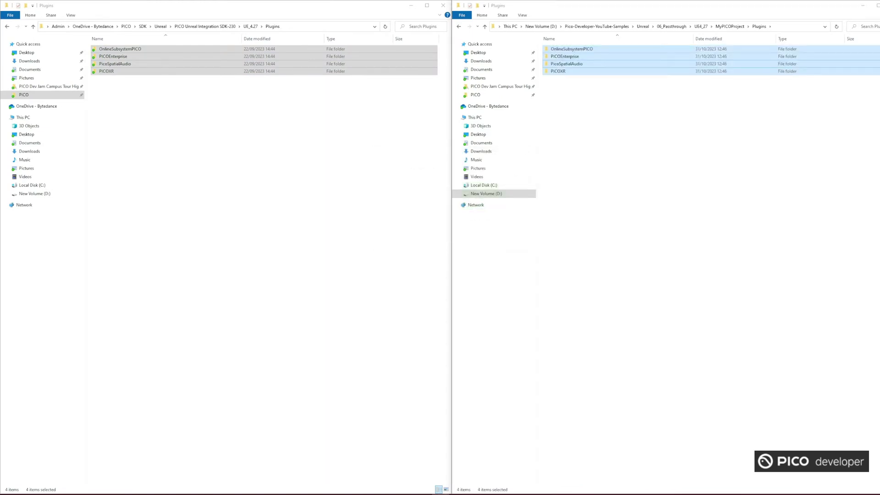
left_click(642, 88)
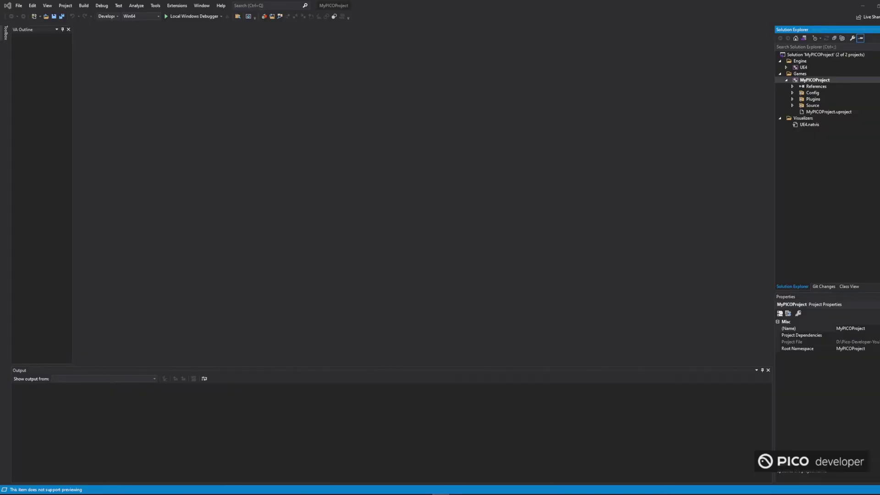
Switch to Unreal Editor and turn on Enable VST under Mixed Reality in the project's PICOXR plugin settings.
left_click(194, 16)
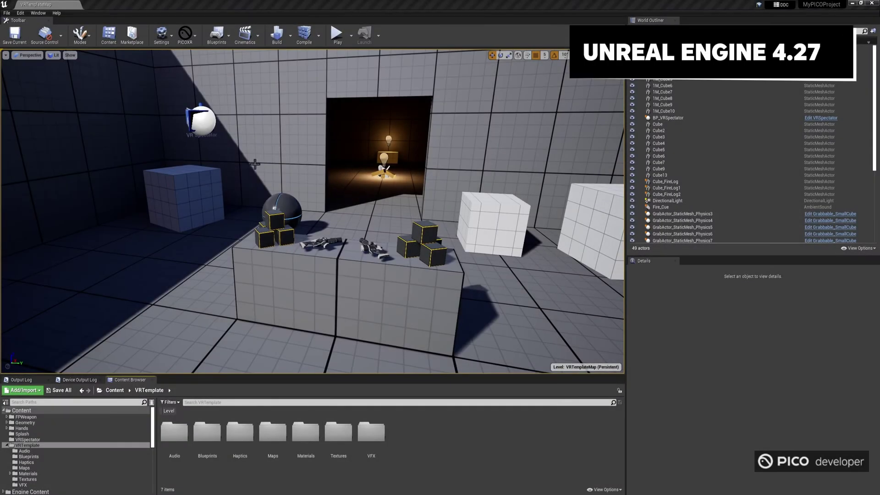
left_click(20, 13)
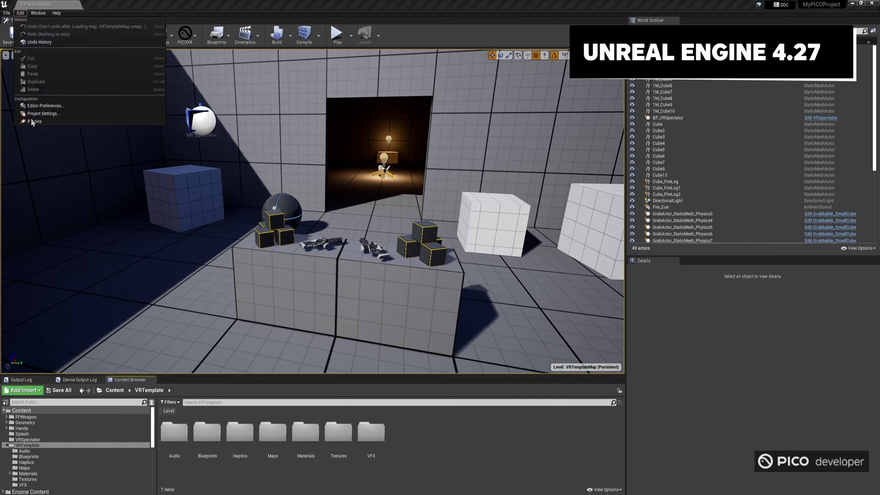
left_click(71, 115)
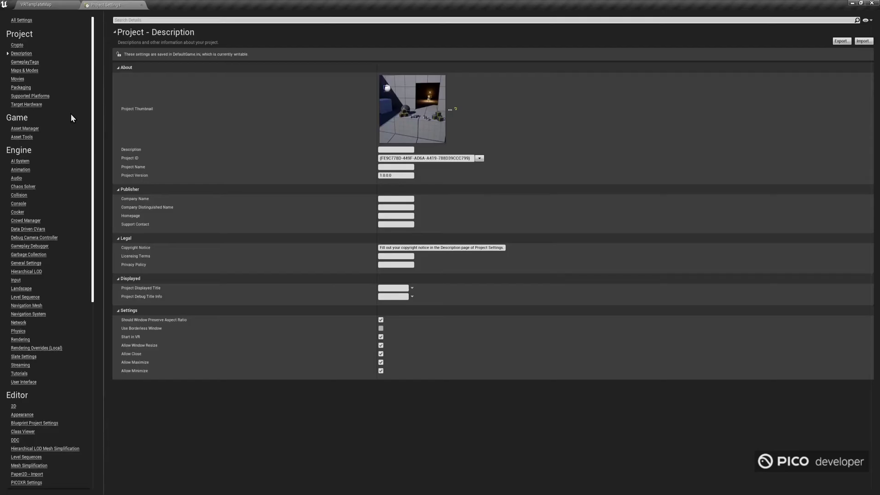
scroll(71, 114, "down", 8)
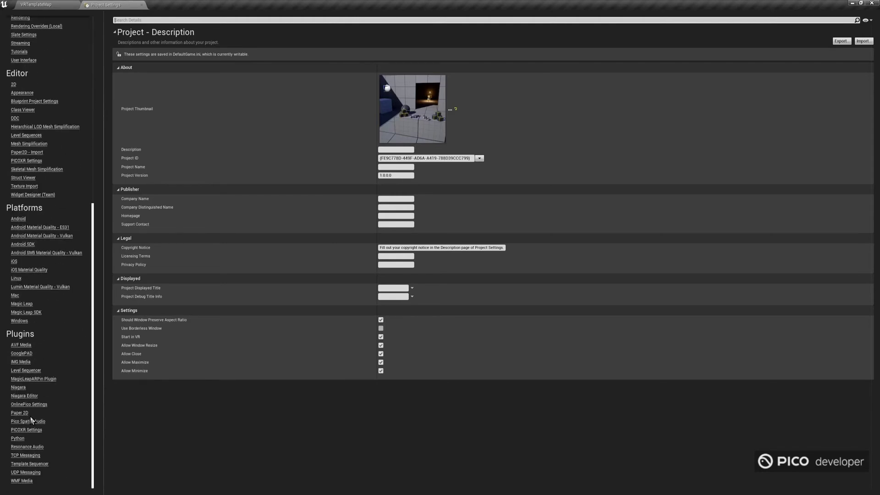
left_click(28, 430)
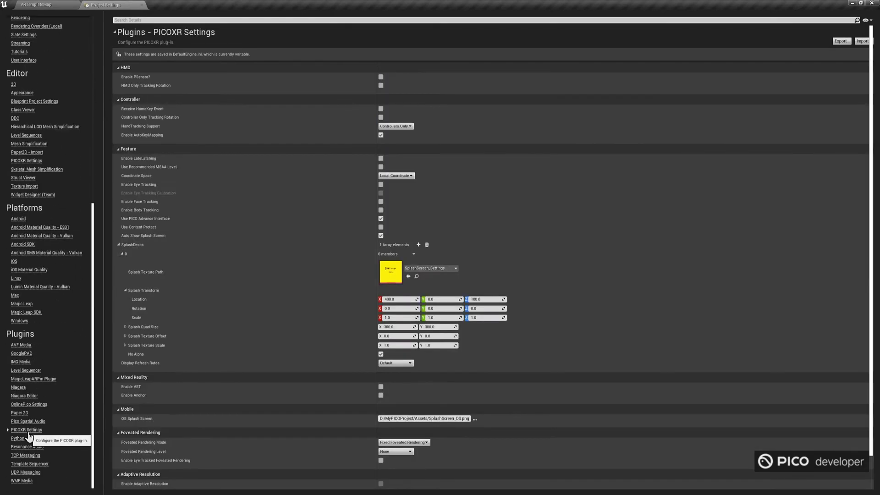
scroll(145, 232, "down", 2)
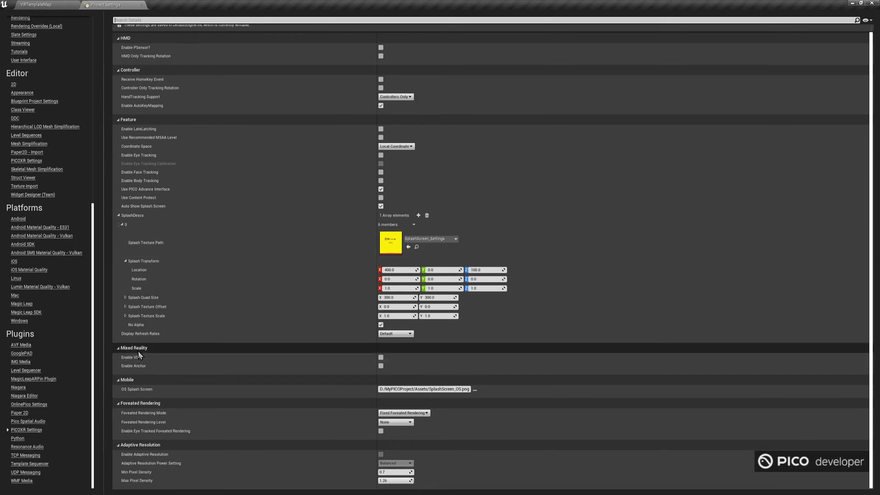
left_click(381, 358)
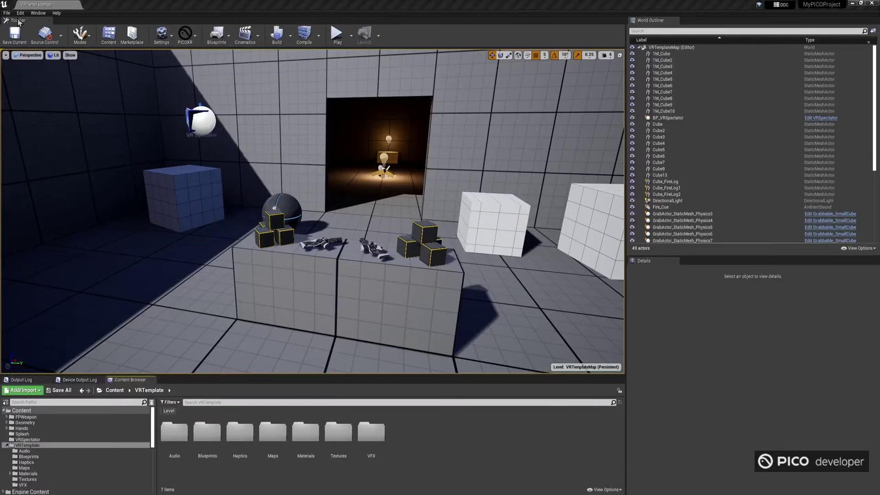
Create a new level from the Default template.
left_click(6, 13)
left_click(25, 28)
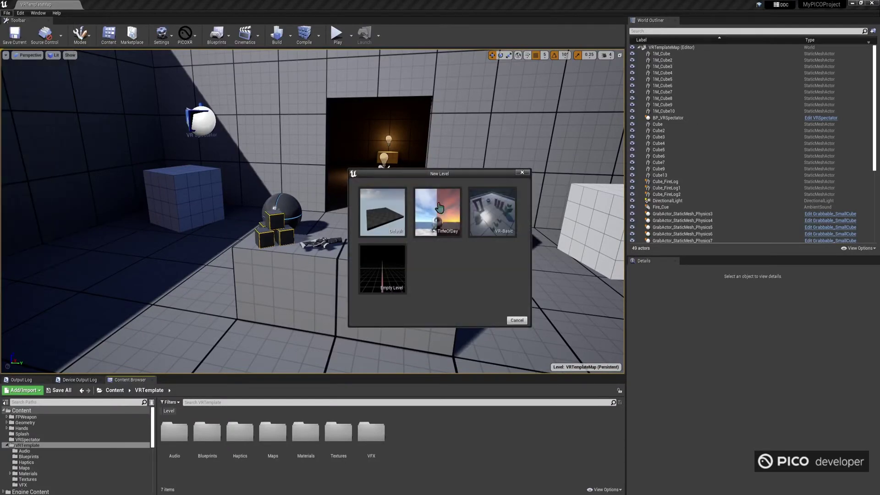
left_click(383, 229)
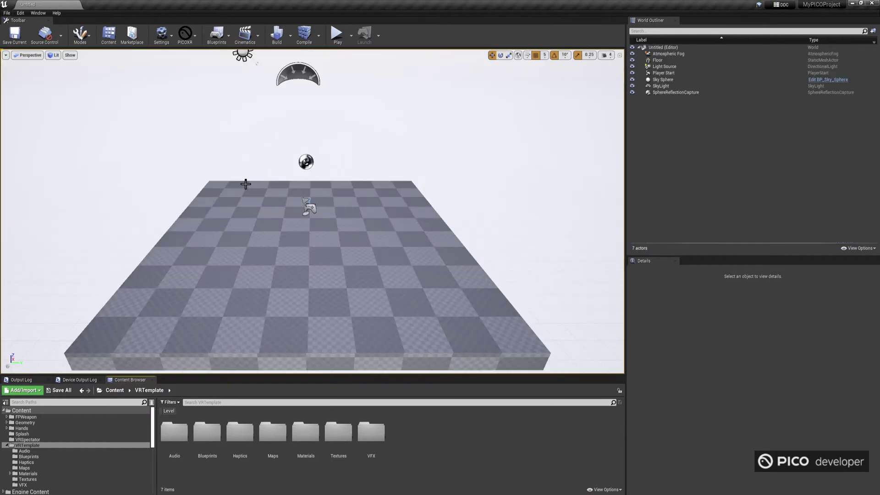
Find the VRPawn asset and place it near the middle of the floor, and delete the Player Start actor.
left_click(249, 402)
type("pawn")
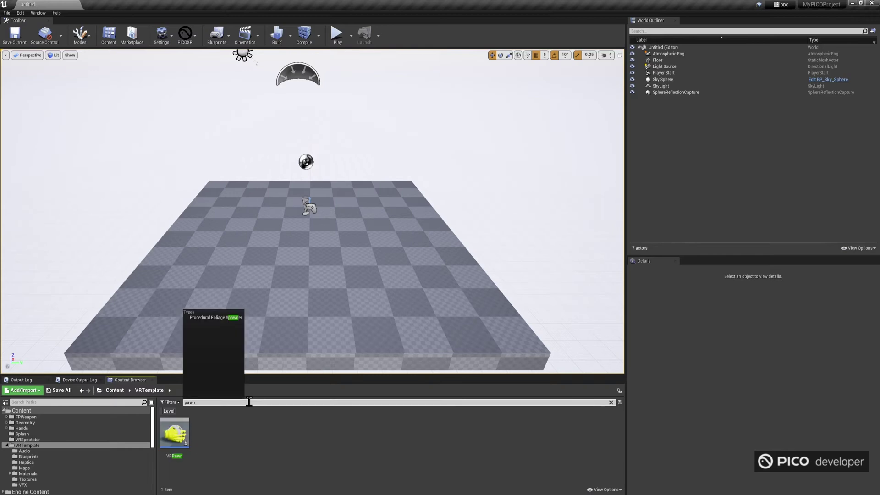
left_click(174, 433)
left_click_drag(181, 429, 312, 229)
left_click(674, 74)
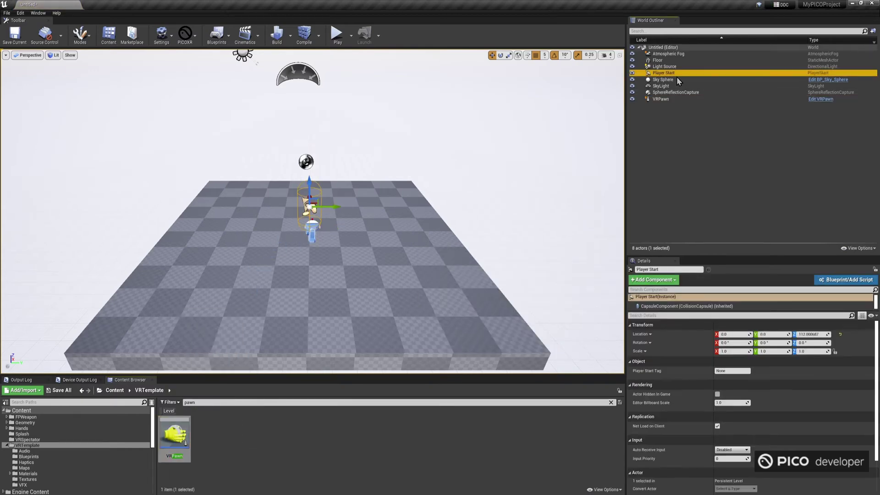
key("Delete")
Set Auto Possess Player to Player 0 on the VRPawn placed in the level.
left_click(320, 221)
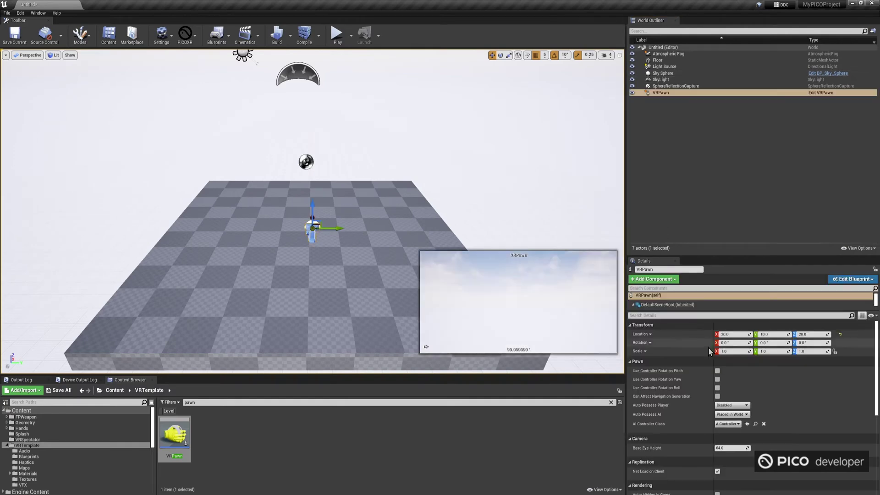
left_click(732, 406)
left_click(735, 417)
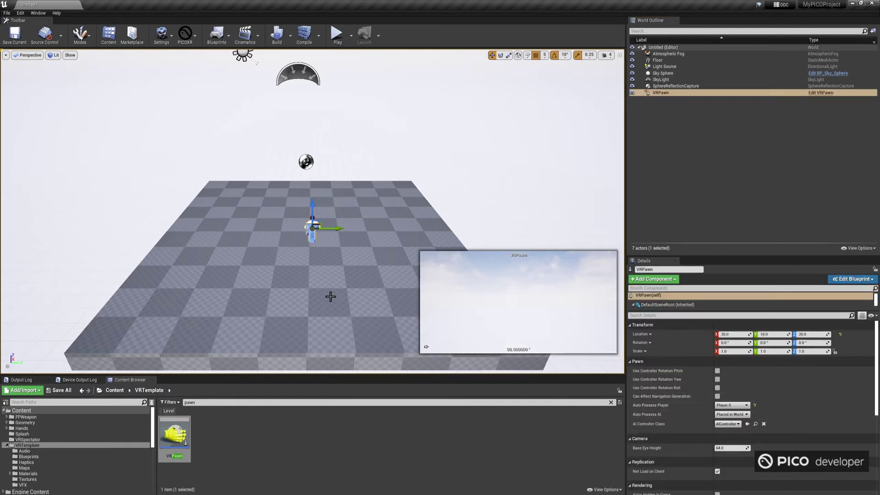
Delete the Floor actor and save the level as MR_Map in the /Game/Maps folder.
left_click(227, 451)
left_click(246, 314)
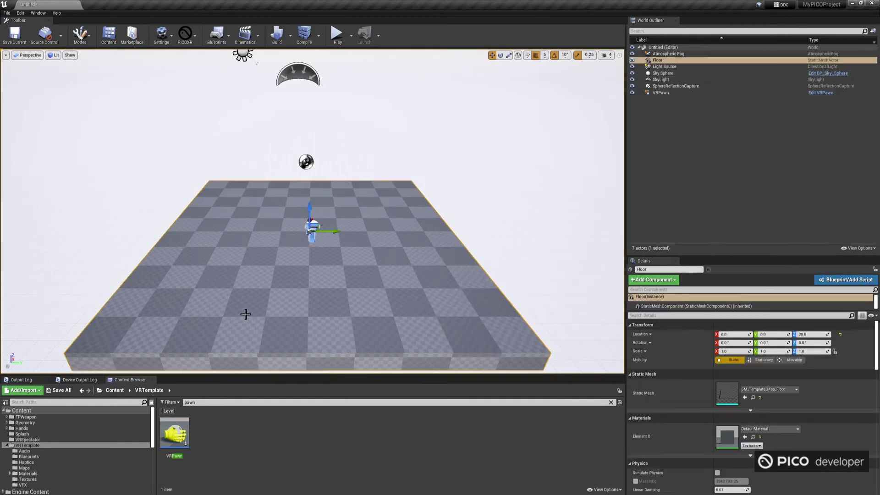
key("Delete")
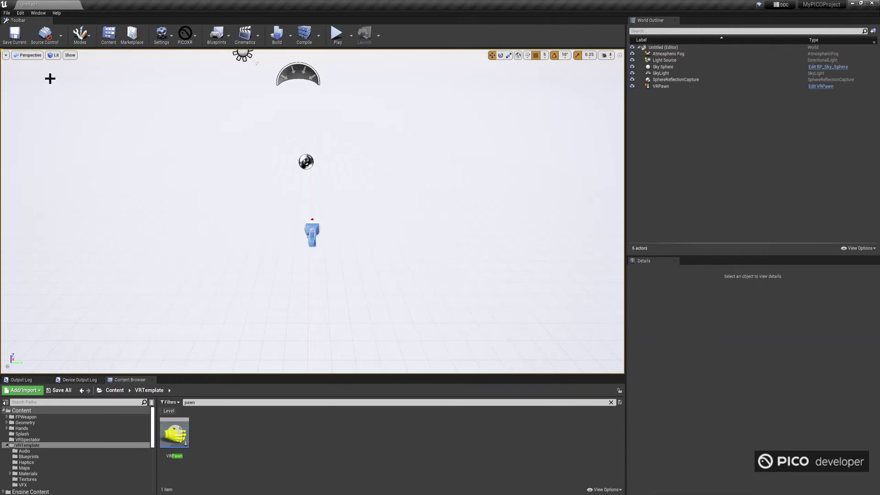
left_click(20, 45)
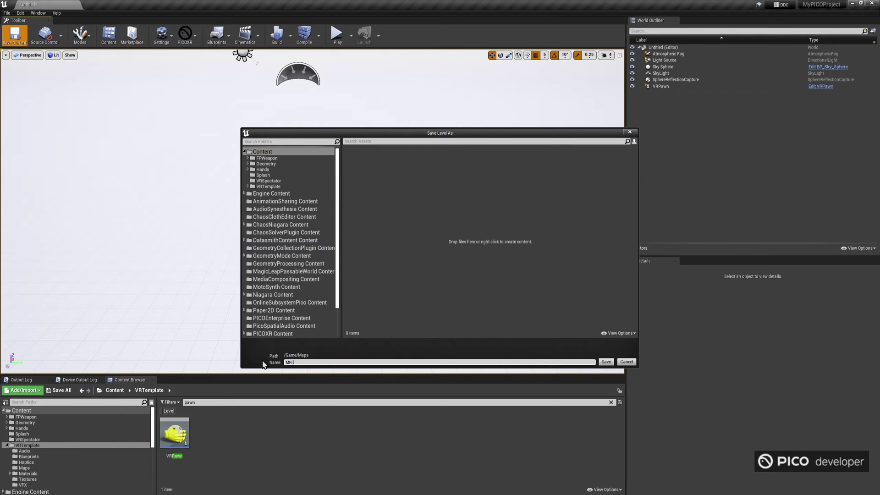
left_click(605, 362)
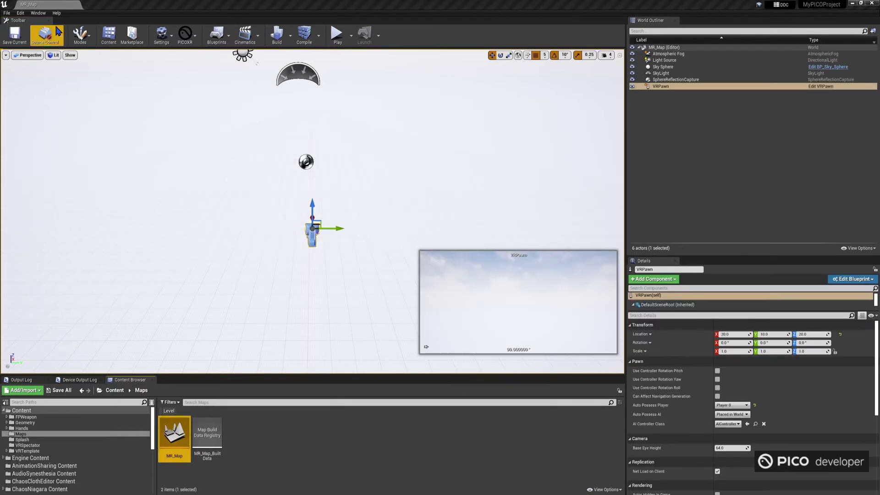
Set both the Editor Startup Map and the Game Default Map to MR_Map in the project's Maps & Modes settings.
left_click(20, 13)
left_click(36, 114)
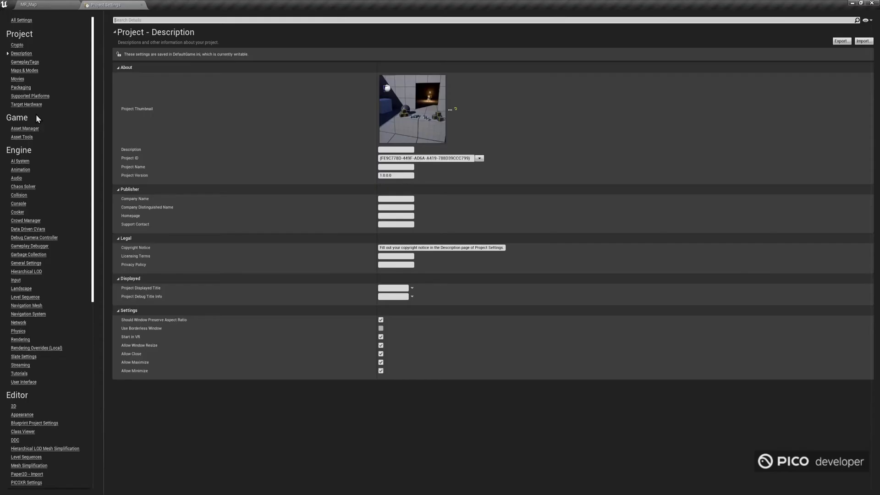
left_click(25, 71)
left_click(436, 171)
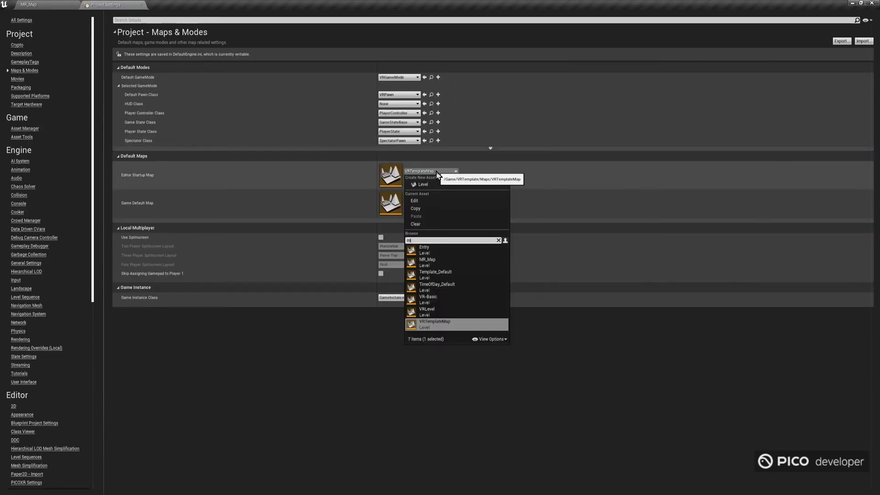
left_click(431, 256)
left_click(423, 201)
type("MR")
left_click(443, 277)
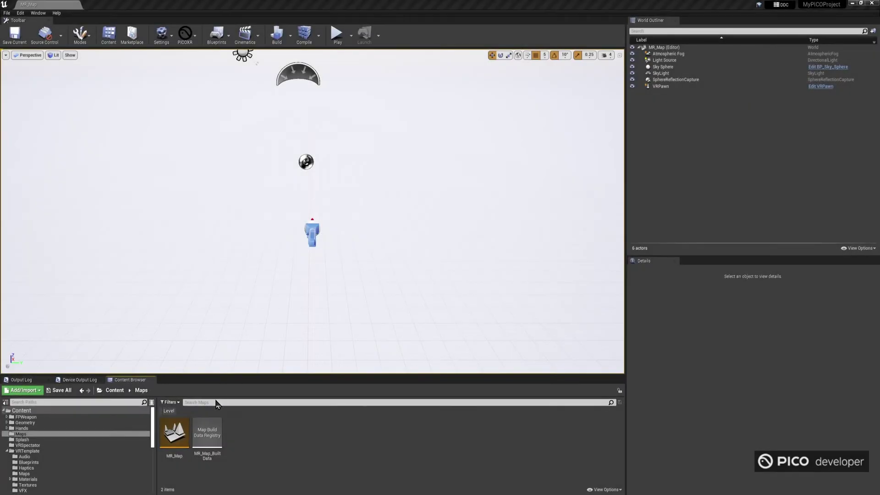
Open the VRPawn blueprint and enable the default value of its ShowControllers variable.
left_click(664, 86)
left_click(817, 87)
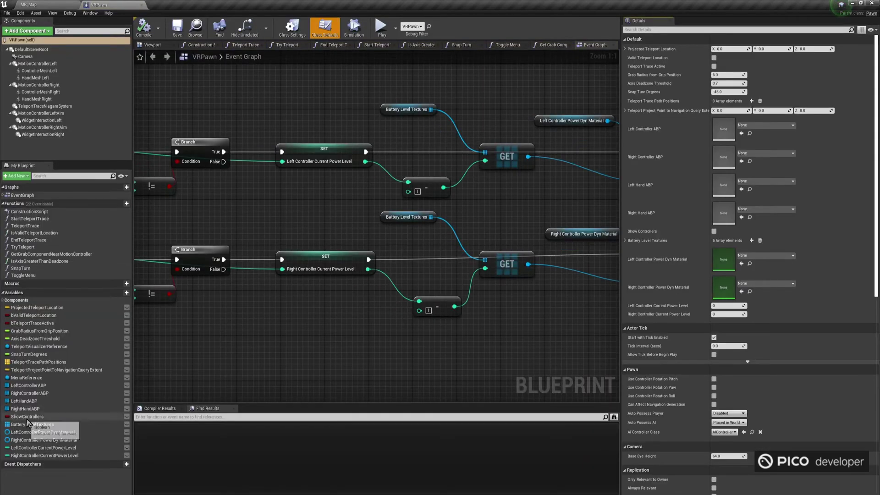
left_click(26, 417)
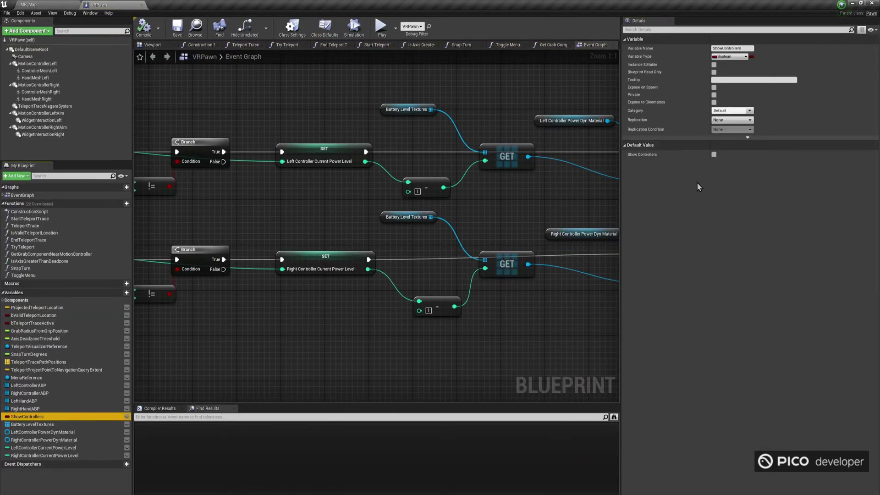
left_click(714, 155)
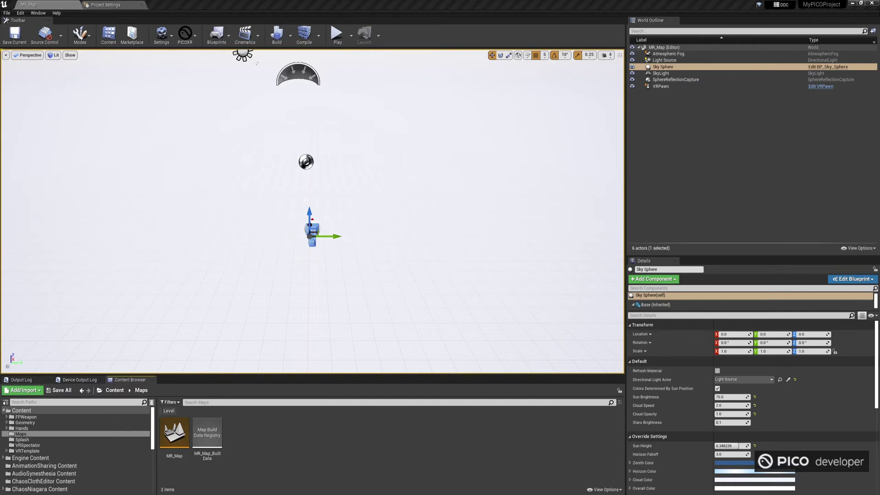
Create a child blueprint class of the Sky Sphere named BP_MR_Sky_Sphere and choose its save folder.
left_click(685, 68)
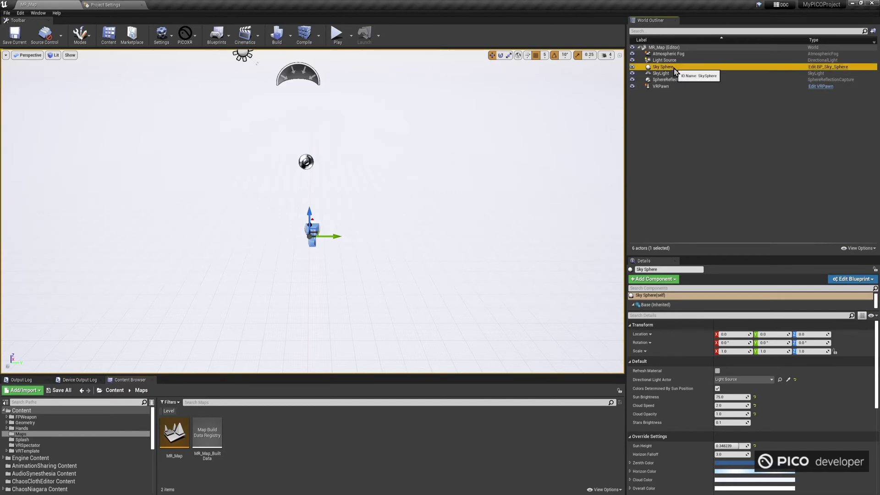
left_click(847, 280)
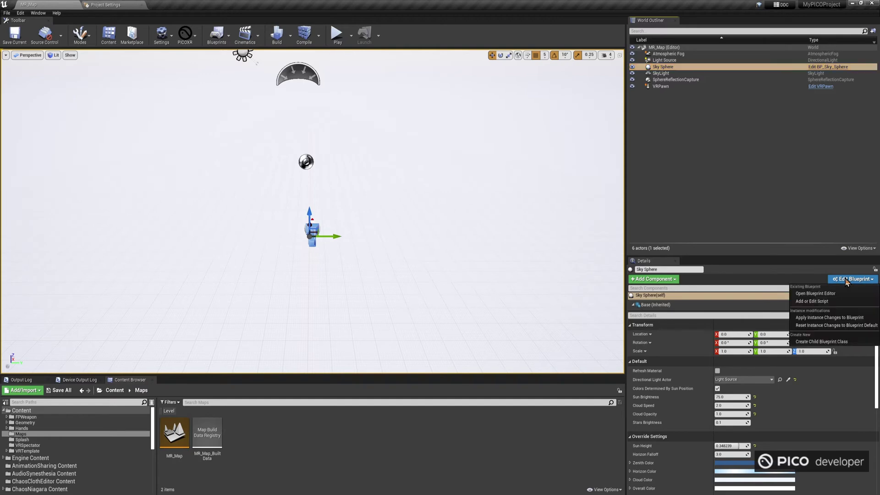
left_click(856, 345)
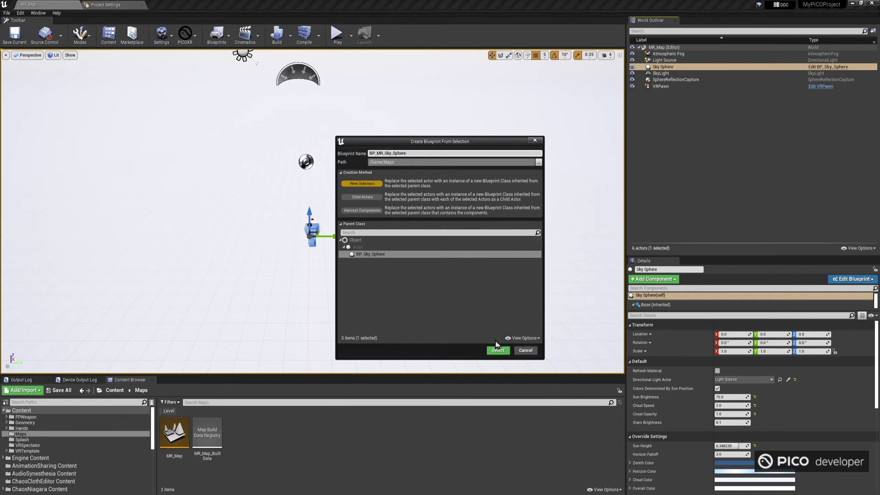
left_click(538, 162)
left_click(409, 191)
left_click(462, 319)
left_click(498, 351)
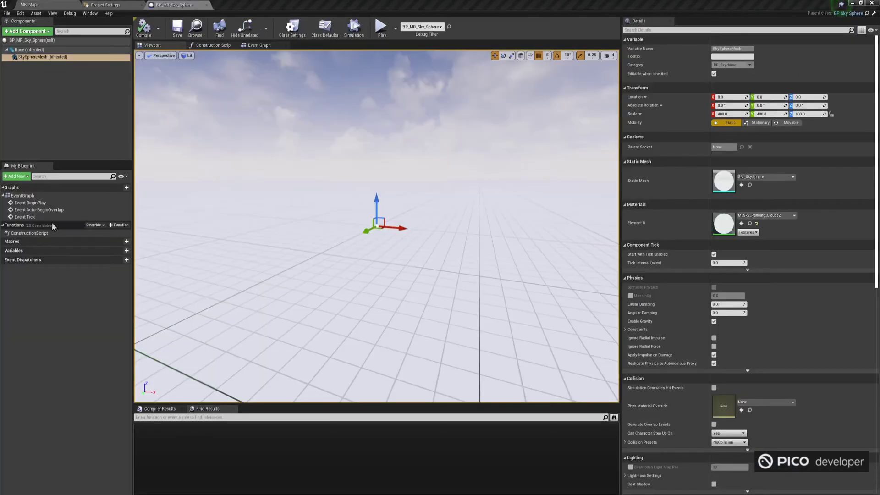
In the construction script of BP_MR_Sky_Sphere, add a SkySphereMesh reference feeding the target of a Create Dynamic Material Instance node.
double_click(30, 233)
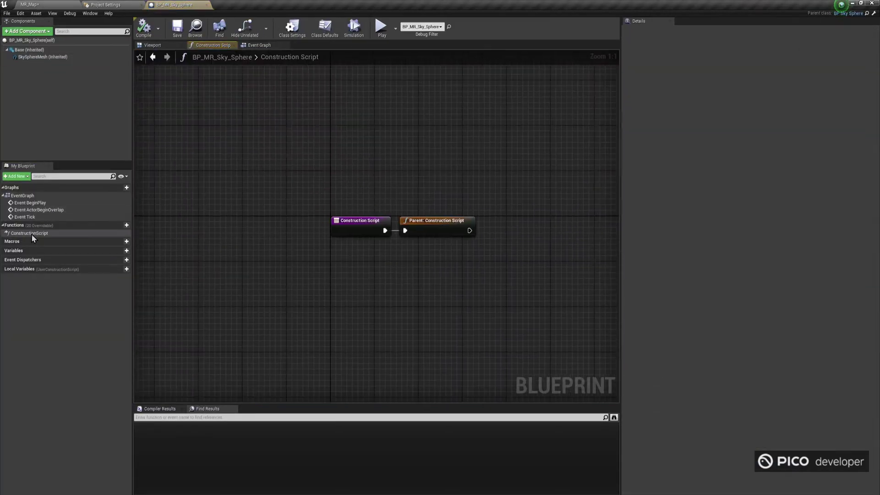
right_click(334, 187)
key("Escape")
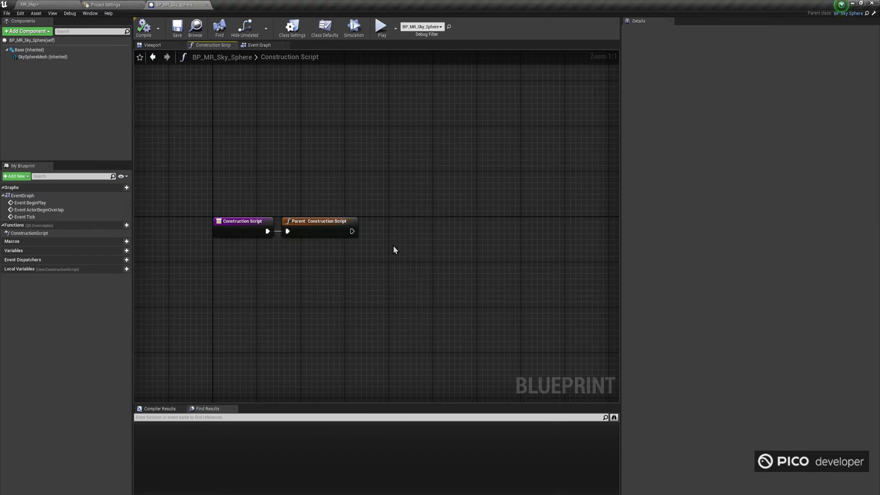
left_click_drag(42, 57, 425, 212)
type("create dyna")
key("Return")
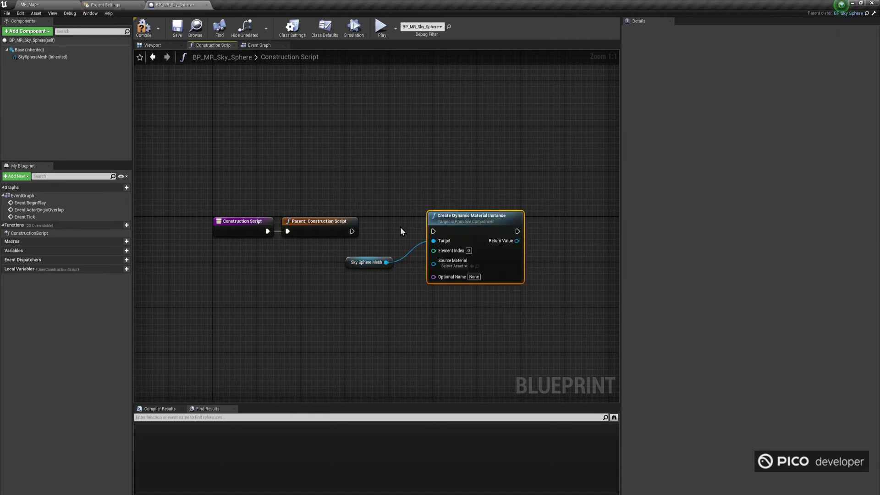
Connect the execution output of Parent: Construction Script to the Create Dynamic Material Instance node.
left_click_drag(352, 231, 465, 227)
left_click(466, 191)
right_click_drag(466, 195, 423, 188)
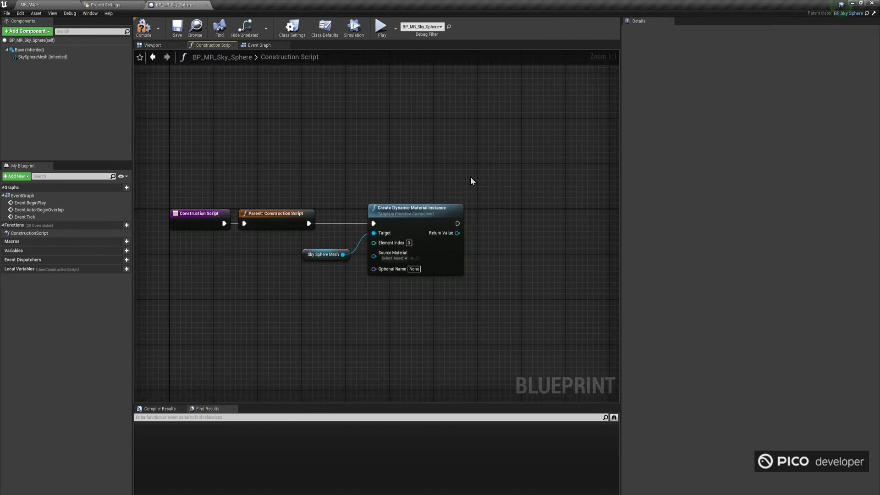
Choose UnderlayMaterial as the source material of the Create Dynamic Material Instance node.
left_click(402, 259)
type("underlay")
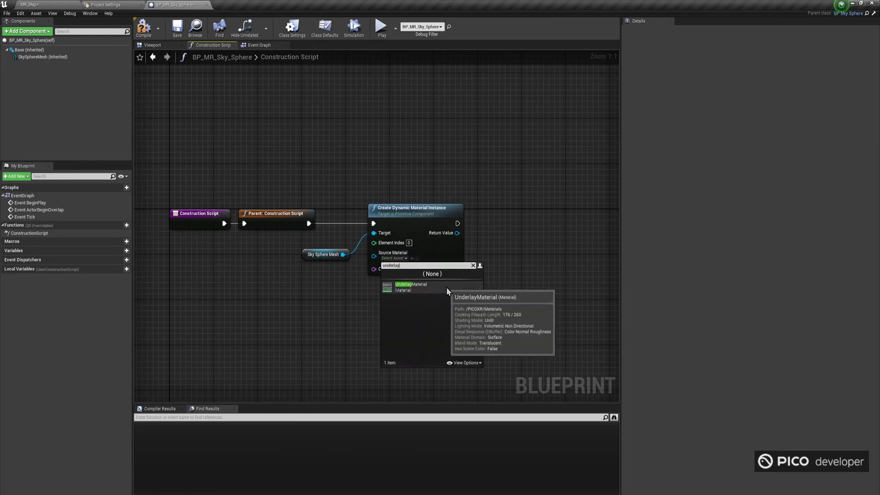
left_click(447, 291)
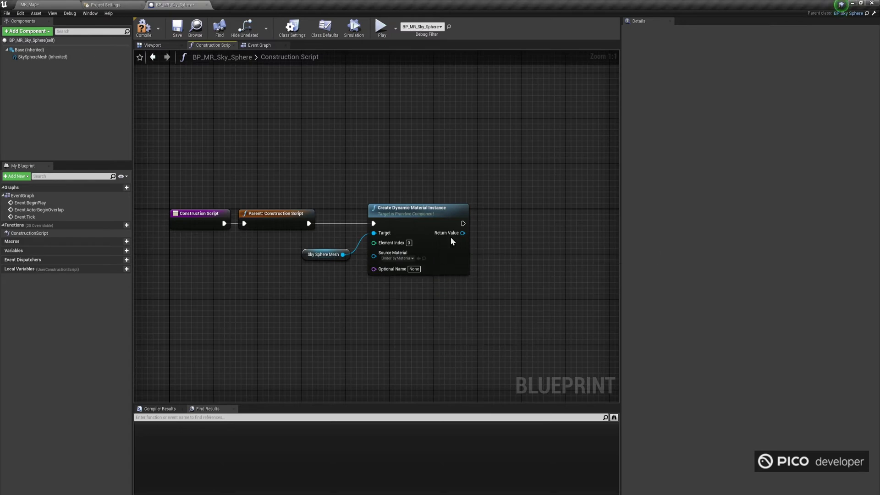
Store the Create Dynamic Material Instance return value in a Set Sky Material node and align that node in the execution row.
left_click_drag(462, 233, 516, 252)
type("set sky")
left_click(557, 291)
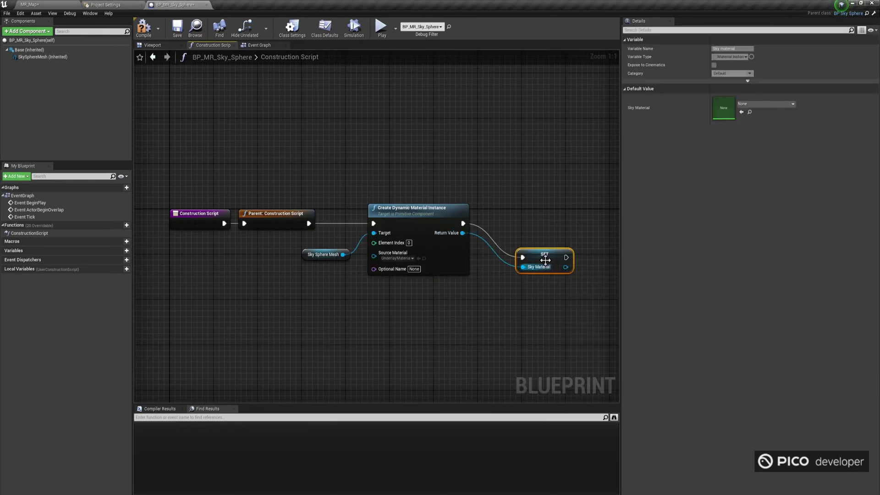
left_click_drag(541, 257, 521, 221)
left_click(207, 82)
Open the sky sphere mesh's dynamic material from the level, then its parent UnderlayMaterial, and inspect the constant feeding Opacity.
left_click(68, 5)
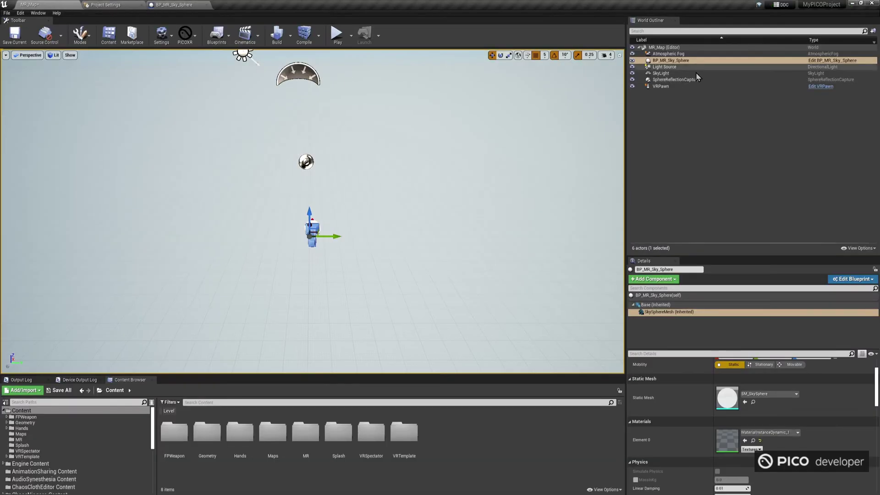
double_click(720, 444)
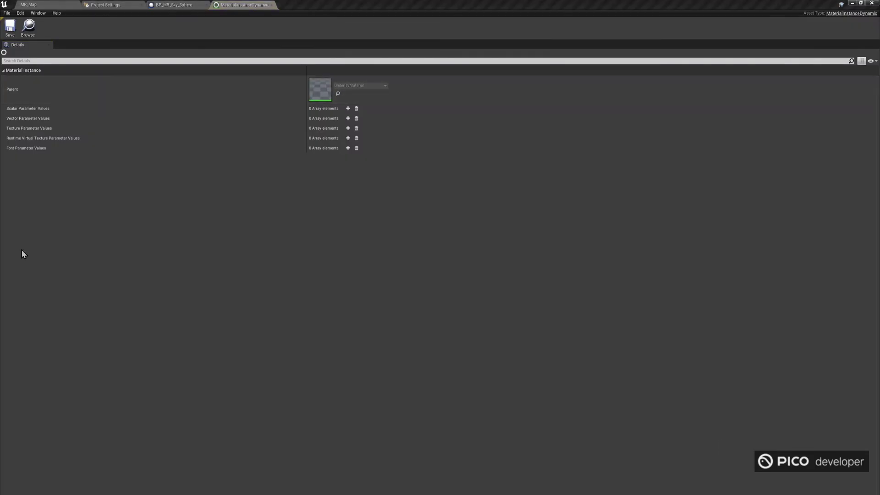
double_click(319, 86)
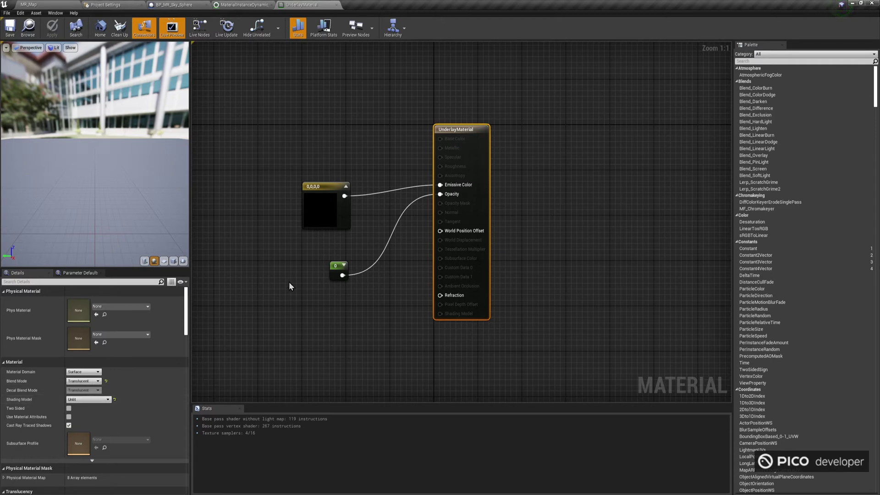
left_click(337, 270)
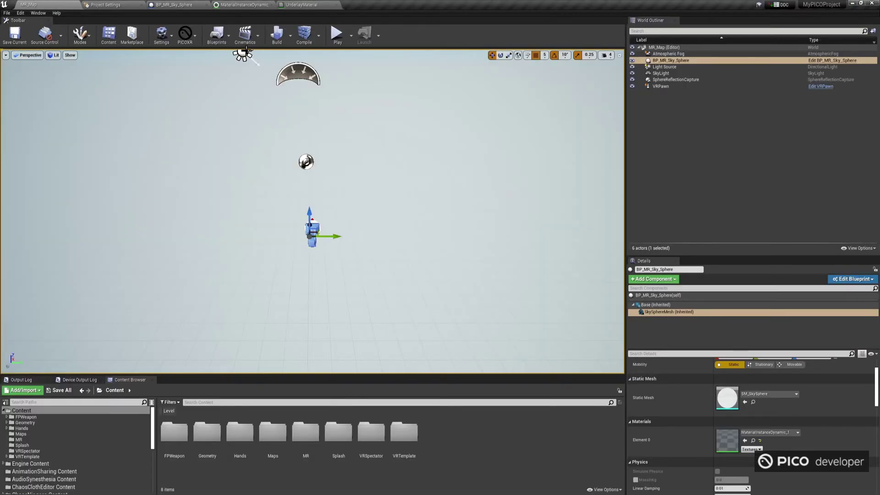
In the MR_Map level blueprint, add a PXR Set See Through Background node and connect Event BeginPlay to it.
left_click(217, 33)
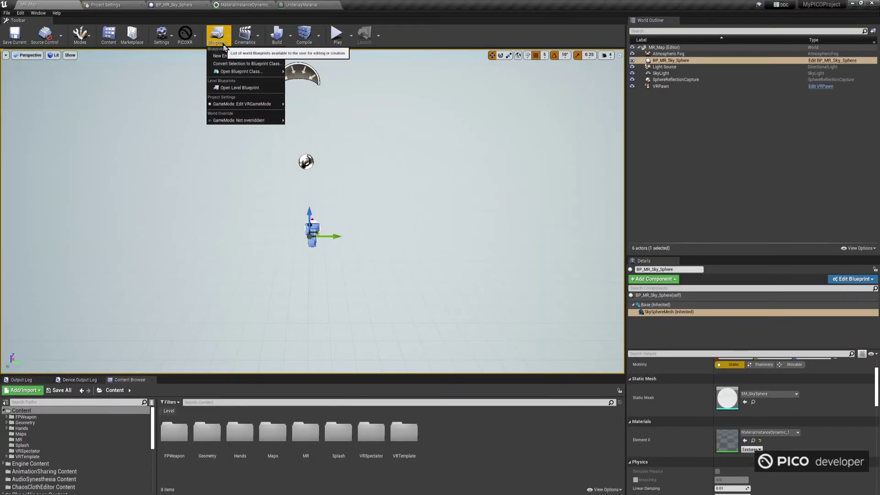
left_click(271, 90)
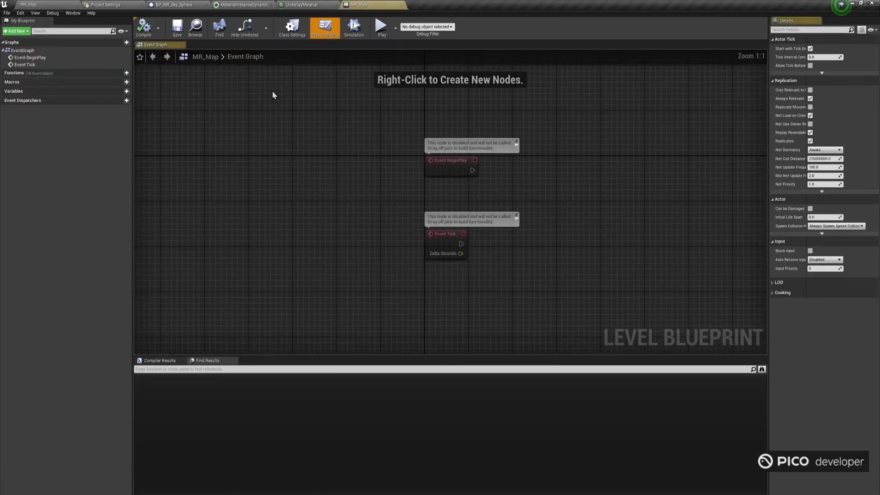
right_click_drag(389, 205, 243, 201)
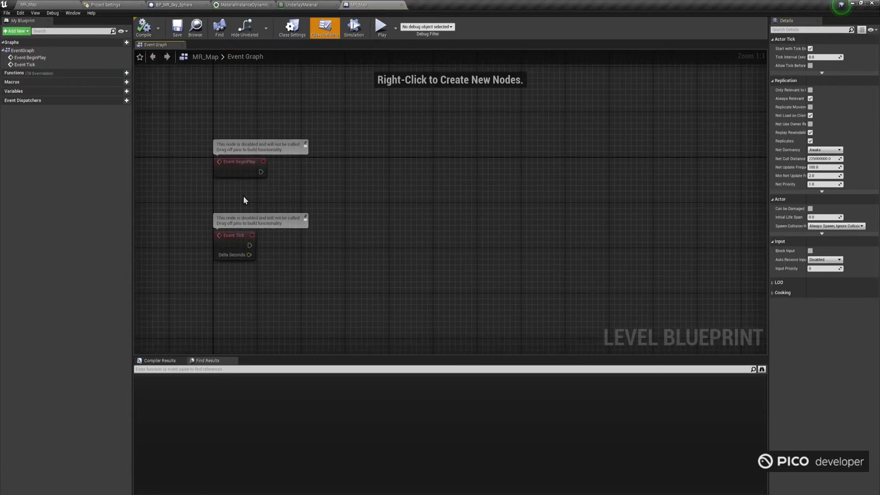
right_click(327, 169)
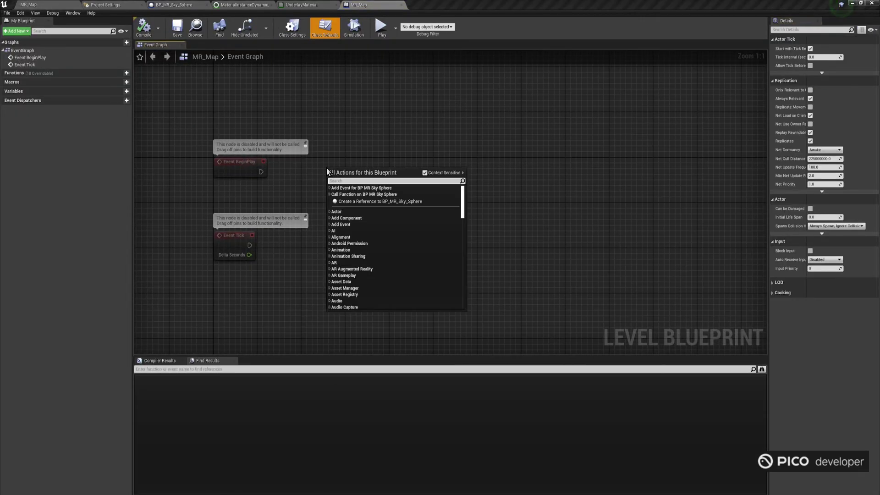
type("pxr")
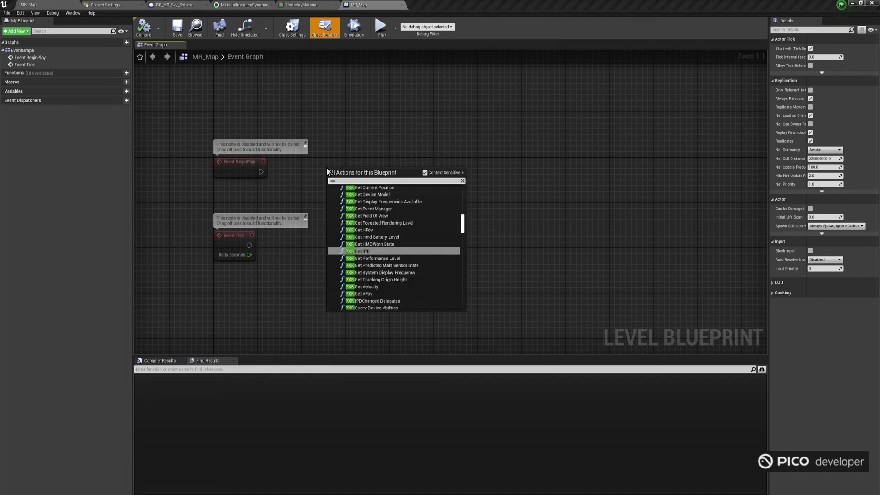
type(" see")
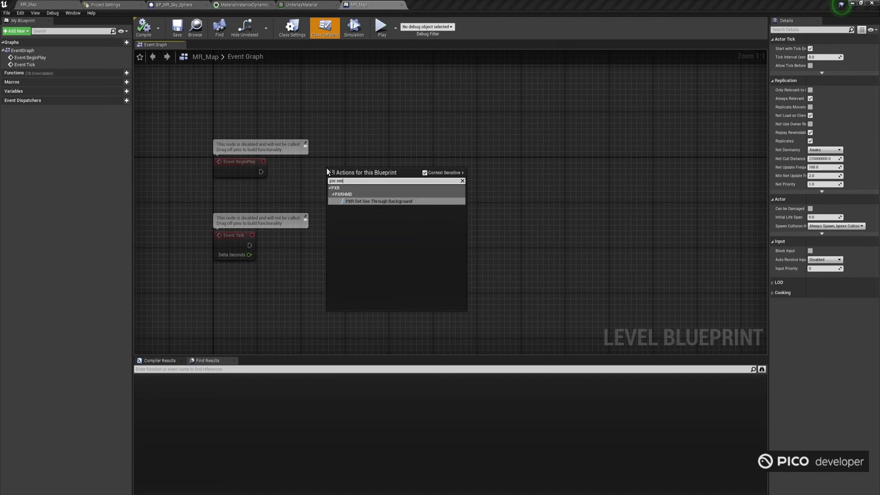
left_click(384, 201)
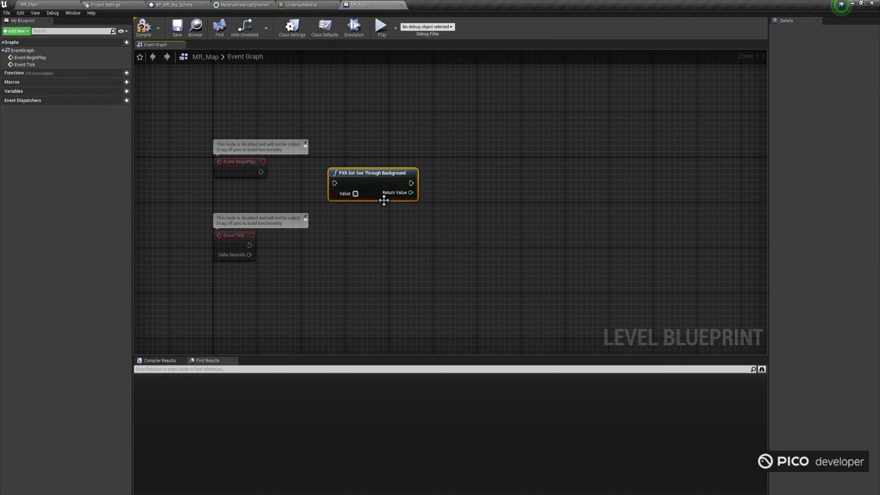
left_click_drag(262, 172, 351, 168)
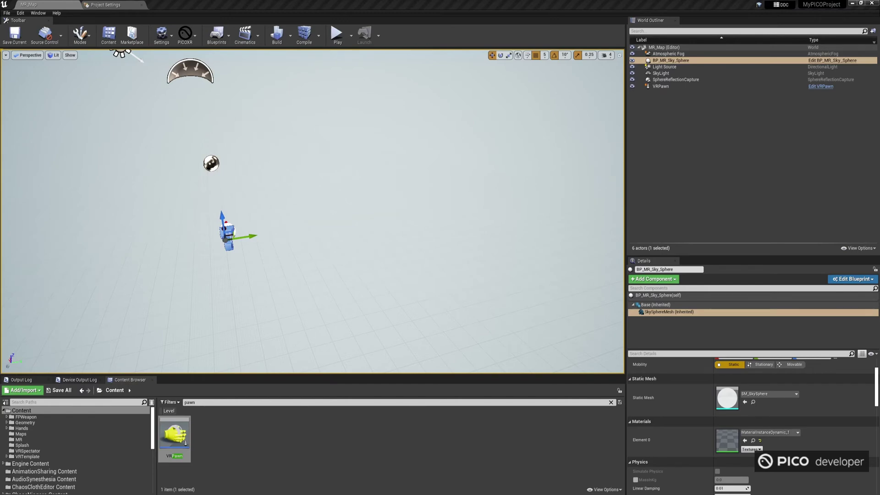
Open the VRPawn blueprint and add a Cylinder component named CylinderLeft under MotionControllerLeft.
double_click(176, 433)
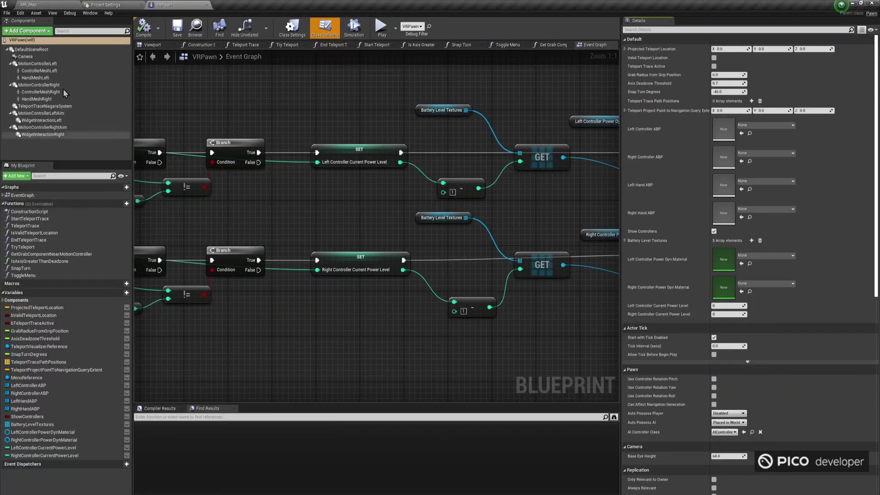
left_click(37, 63)
left_click(25, 30)
type("cy")
left_click(20, 63)
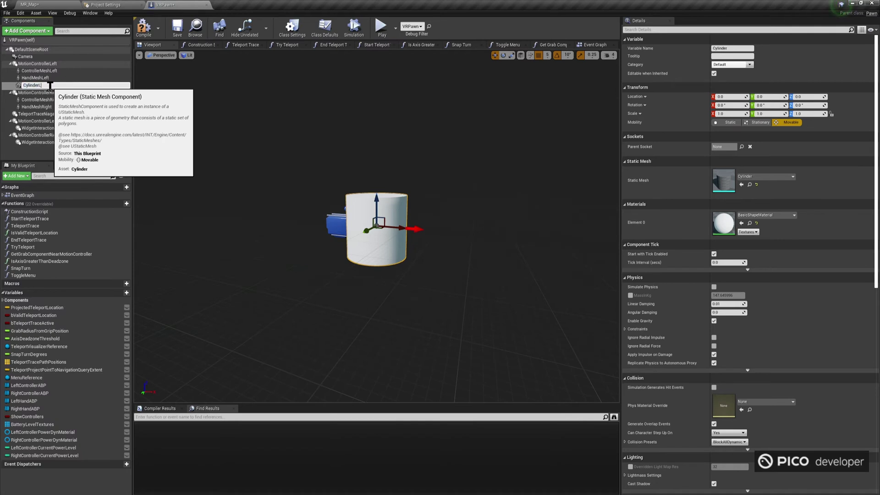
key("Return")
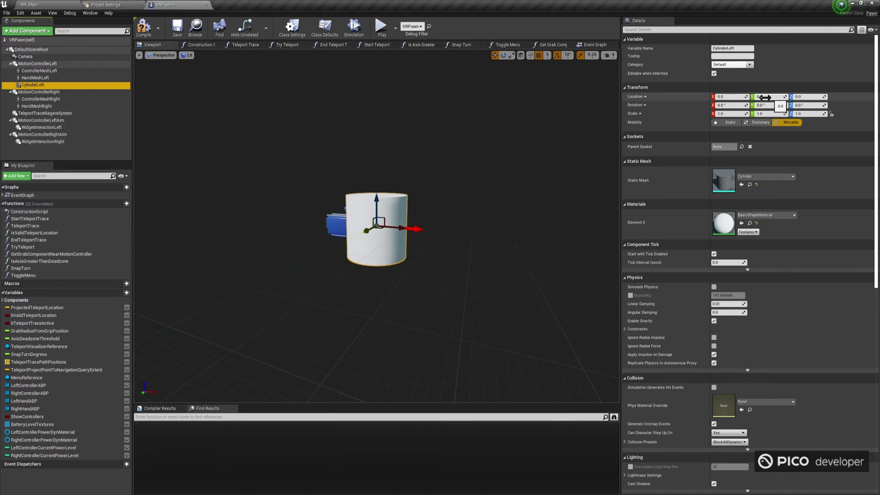
Set CylinderLeft's X location to 30 and its Y rotation to 90 degrees.
left_click(738, 97)
type("30")
key("Return")
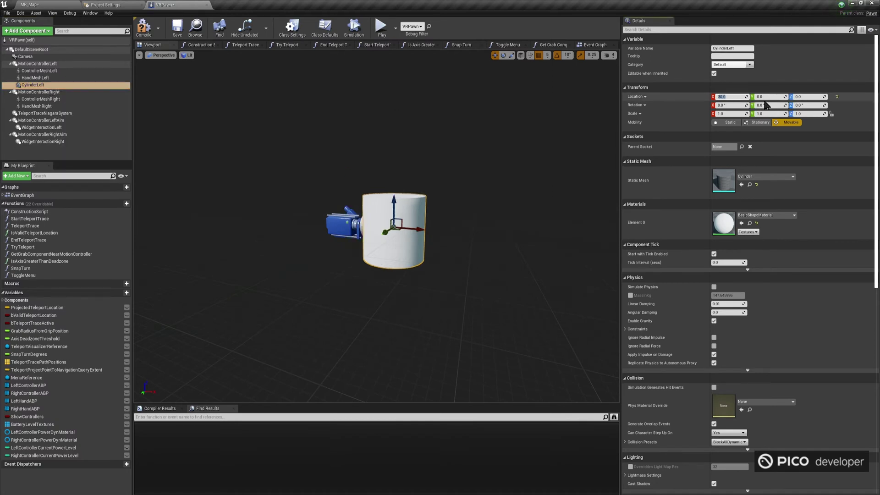
left_click(769, 106)
type("90")
key("Return")
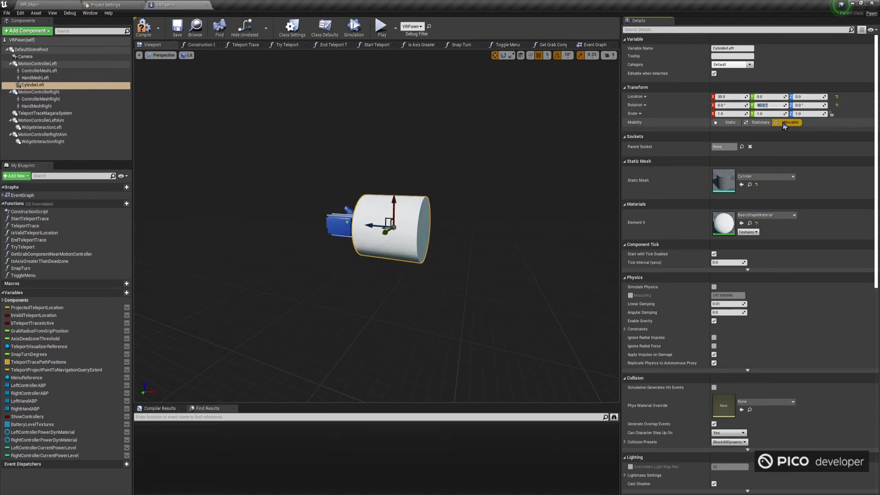
Scale CylinderLeft to 0.01 in X, 0.01 in Y and 0.5 in Z.
left_click(737, 114)
type("0.01")
key("Return")
left_click(769, 114)
type("0.01")
key("Return")
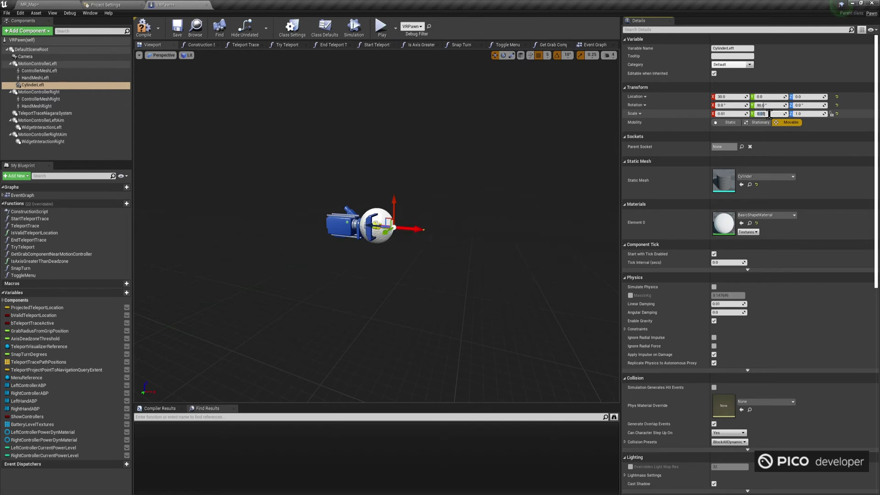
left_click(802, 114)
type("0.5")
right_click_drag(405, 200, 420, 219)
key("f")
scroll(405, 201, "down", 4)
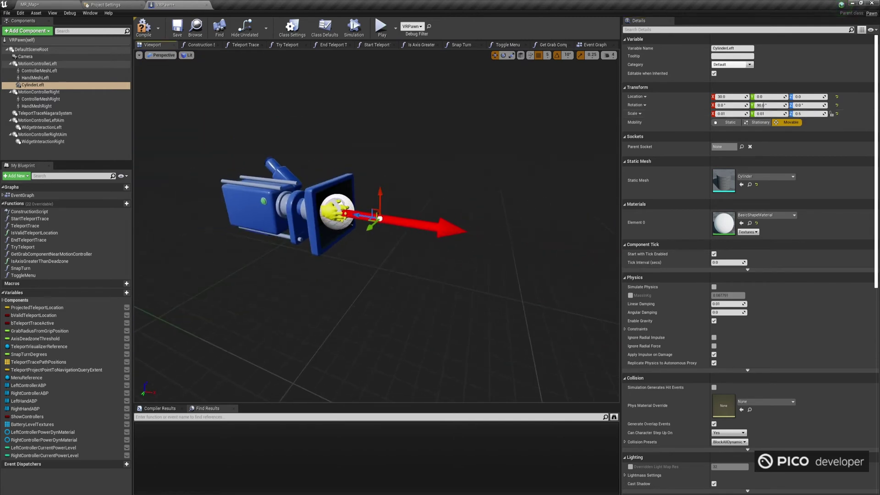
Duplicate CylinderLeft, attach the copy to MotionControllerRight and rename it CylinderRight.
left_click(46, 91)
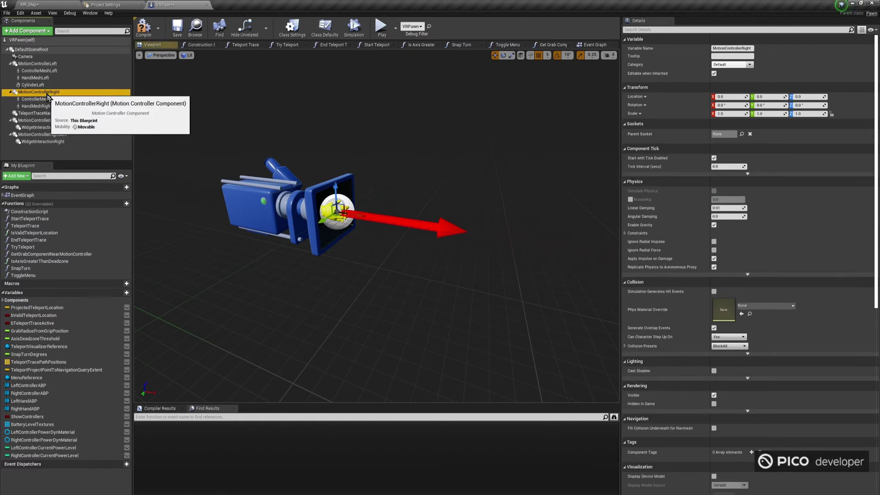
left_click(45, 85)
key("ctrl+c")
key("ctrl+v")
left_click_drag(39, 148, 43, 93)
left_click(48, 115)
type("CylinderRight")
key("Return")
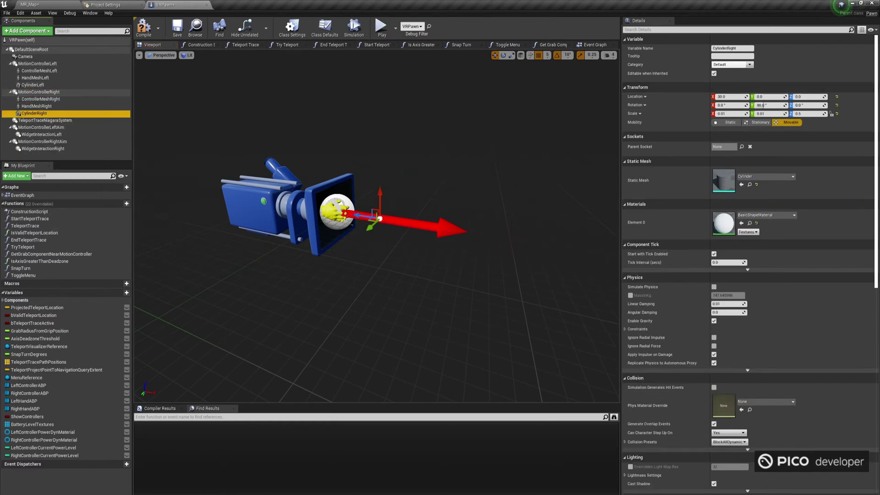
Set the collision preset of both CylinderLeft and CylinderRight to NoCollision and save the VRPawn blueprint.
left_click(33, 85, "ctrl")
left_click(729, 369)
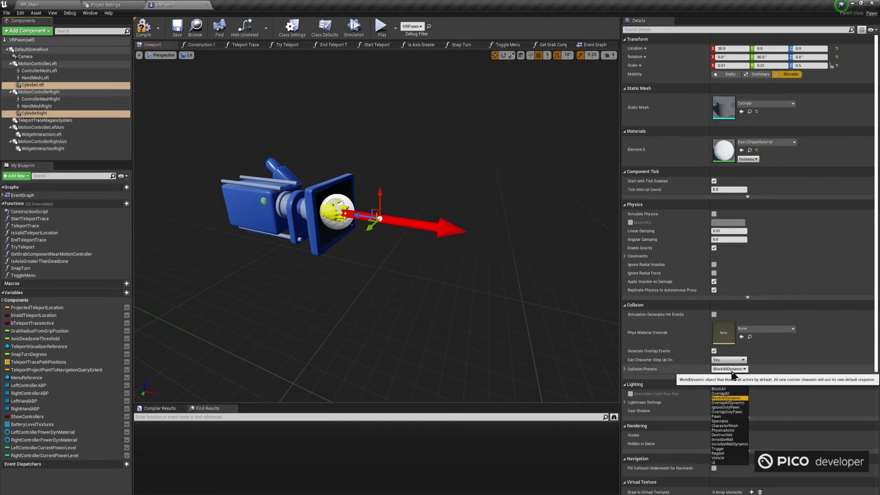
left_click(722, 384)
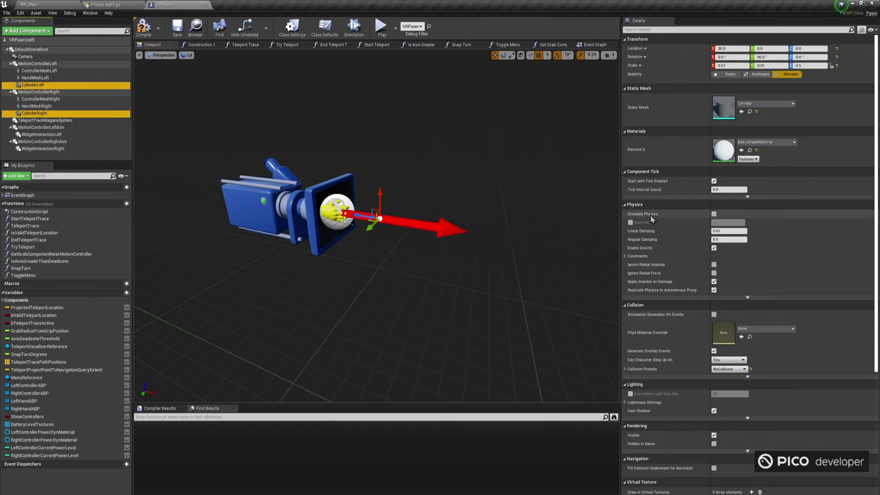
left_click(177, 27)
In the project's MR content folder, clear the asset search filter and create an Actor blueprint class named BP_MR_Cube.
left_click(47, 6)
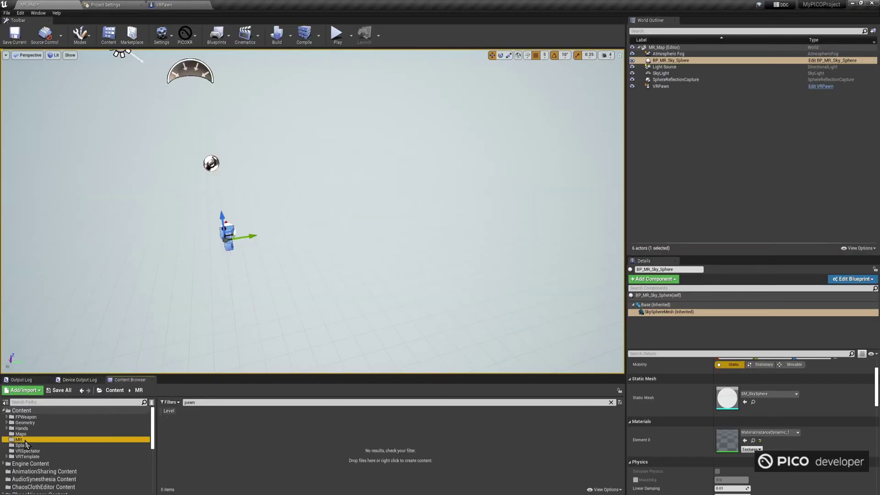
left_click(218, 402)
key("BackSpace")
key("BackSpace")
key("BackSpace")
key("BackSpace")
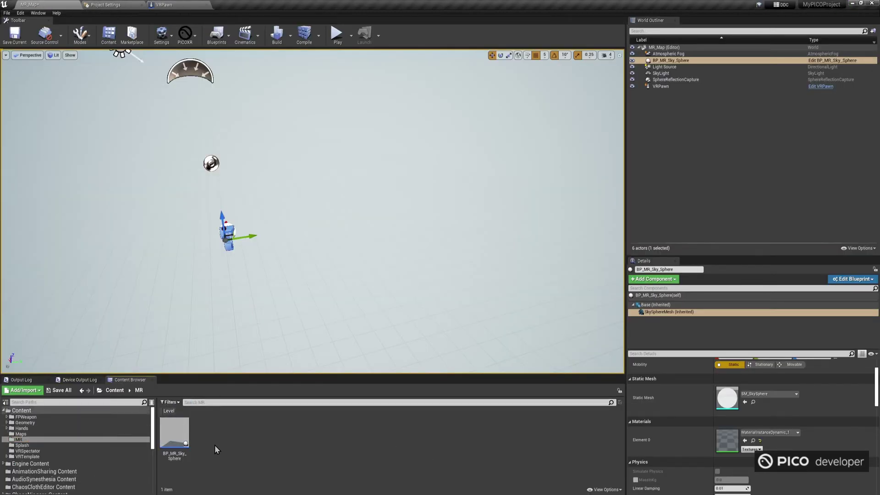
right_click(218, 437)
left_click(252, 263)
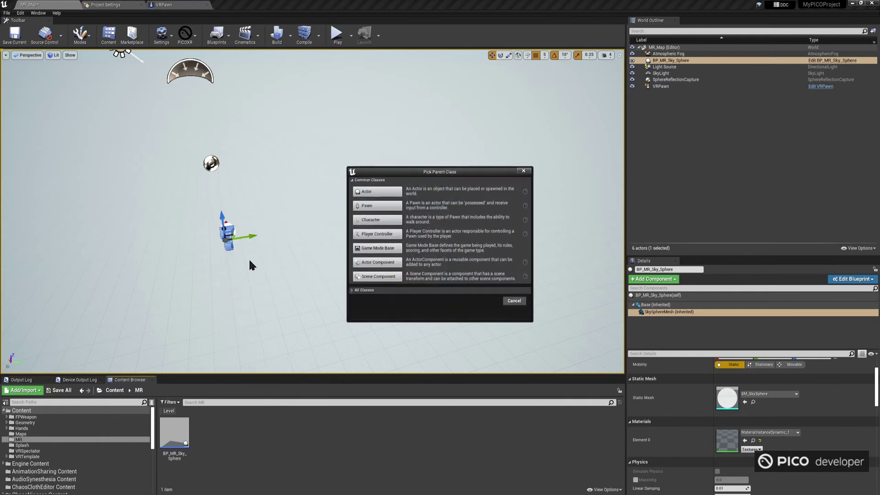
left_click(368, 189)
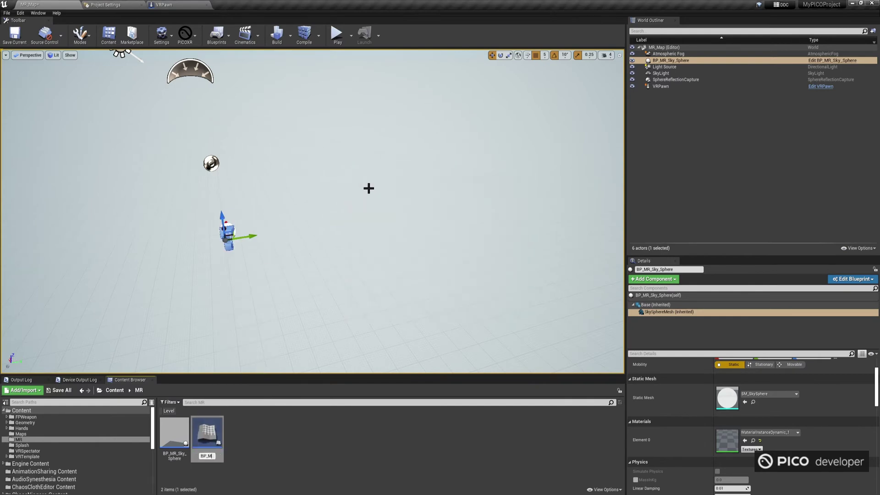
type("BP_MR_Cube")
key("Return")
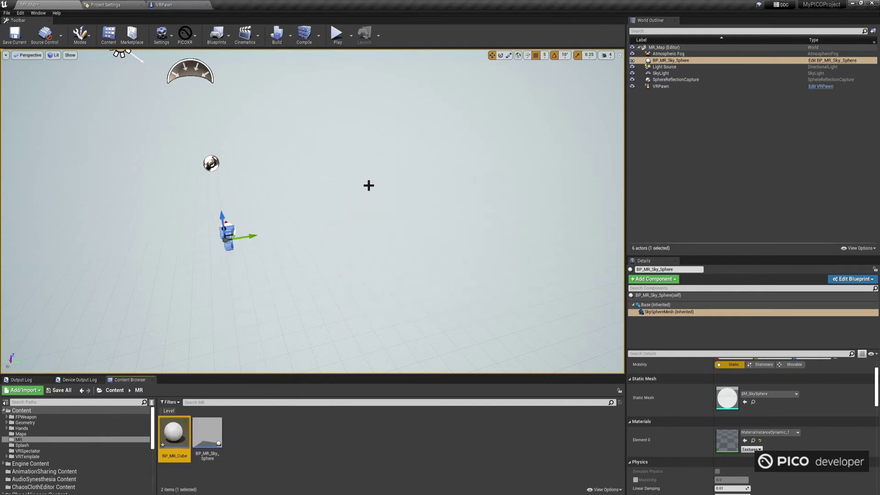
Open BP_MR_Cube and add a Cube static mesh component under DefaultSceneRoot.
double_click(174, 432)
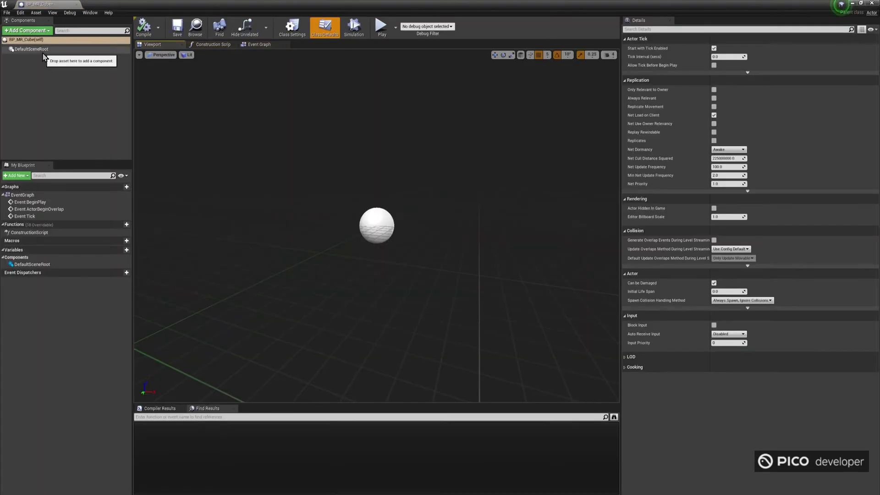
left_click(32, 50)
left_click(26, 31)
type("cub")
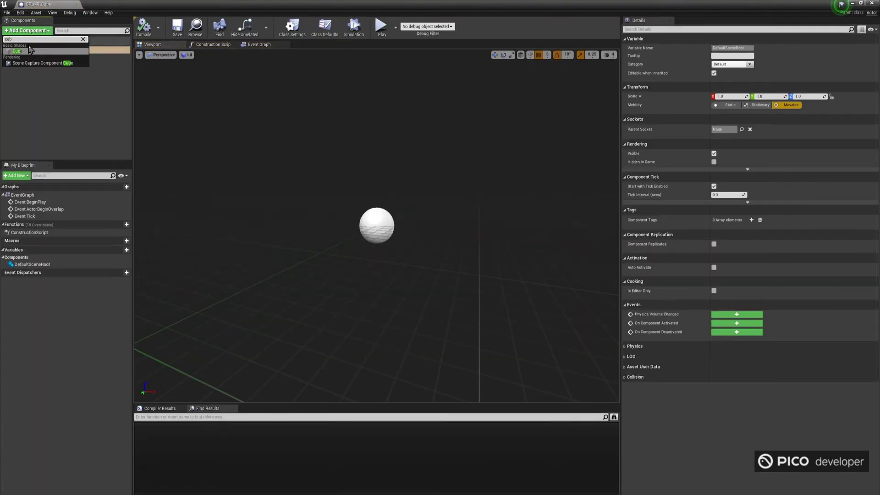
left_click(26, 51)
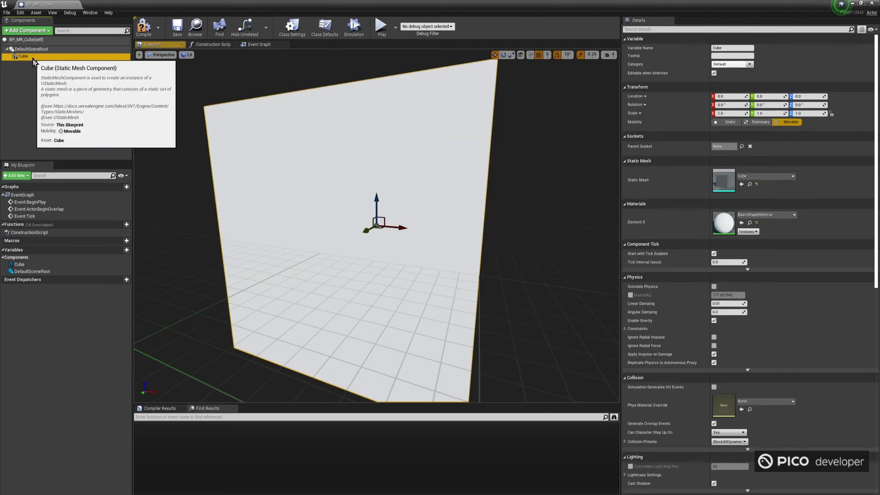
Set the Cube component's scale to 0.2 on all axes and its collision preset to NoCollision.
left_click(739, 113)
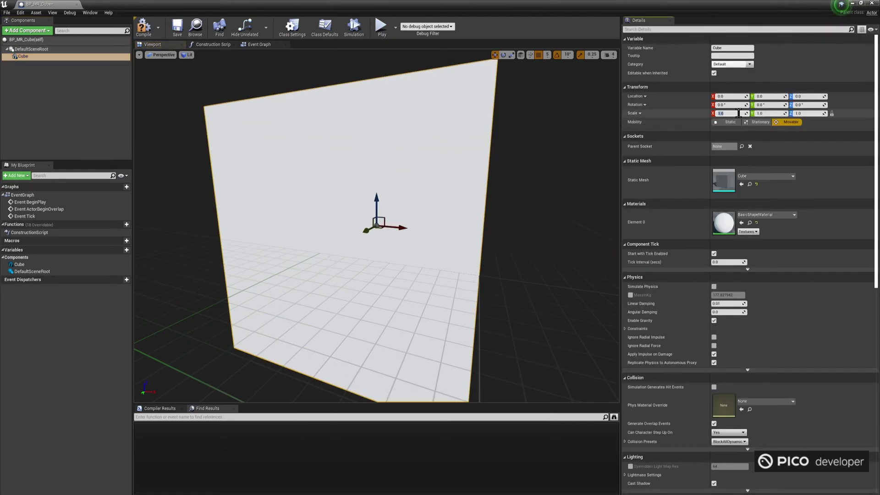
key("Return")
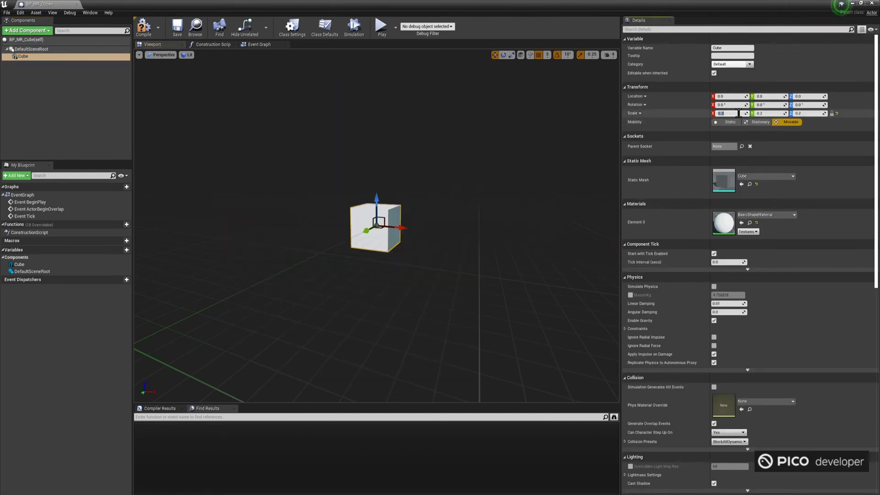
scroll(694, 314, "down", 3)
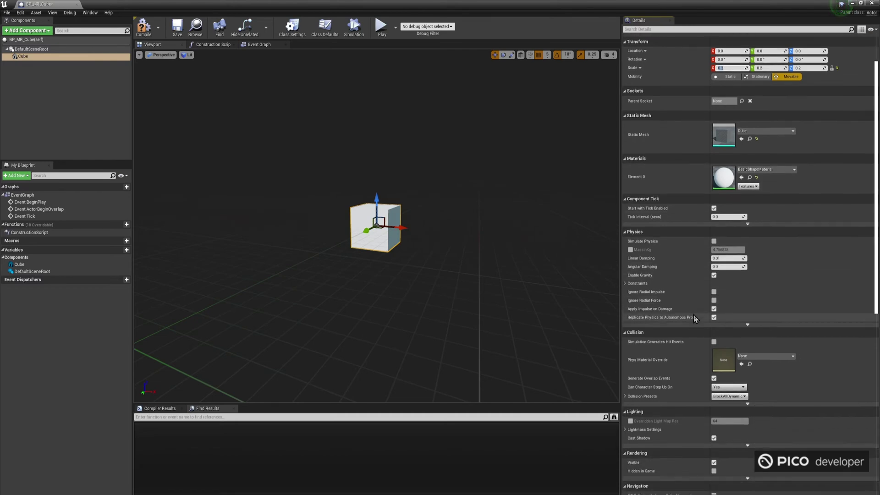
left_click(723, 398)
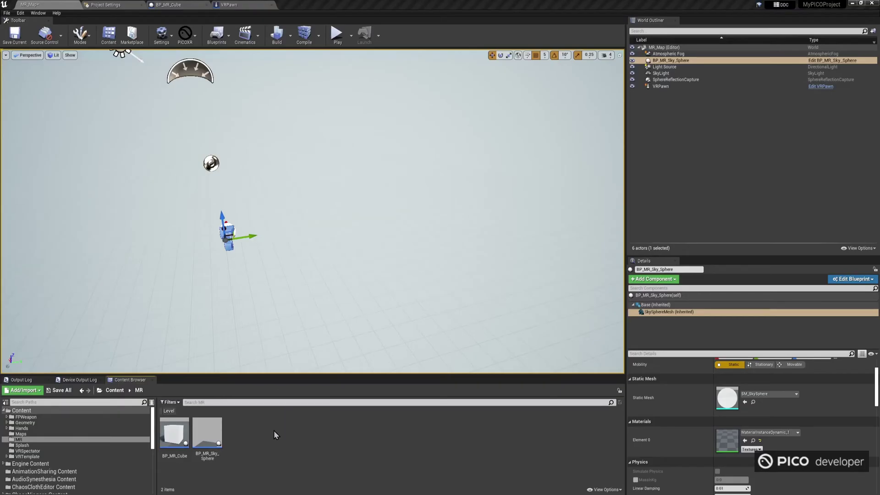
Create a material named M_MR_Cube in the MR content folder and open it for editing.
right_click(252, 436)
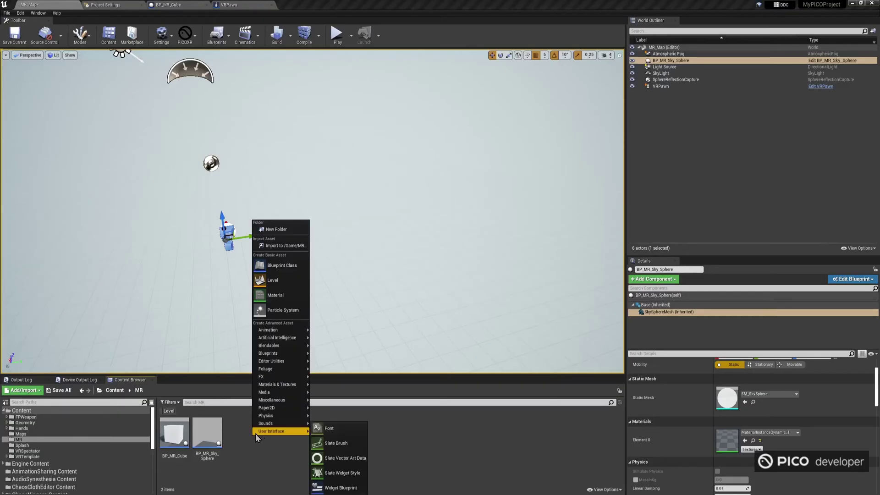
mouse_move(278, 390)
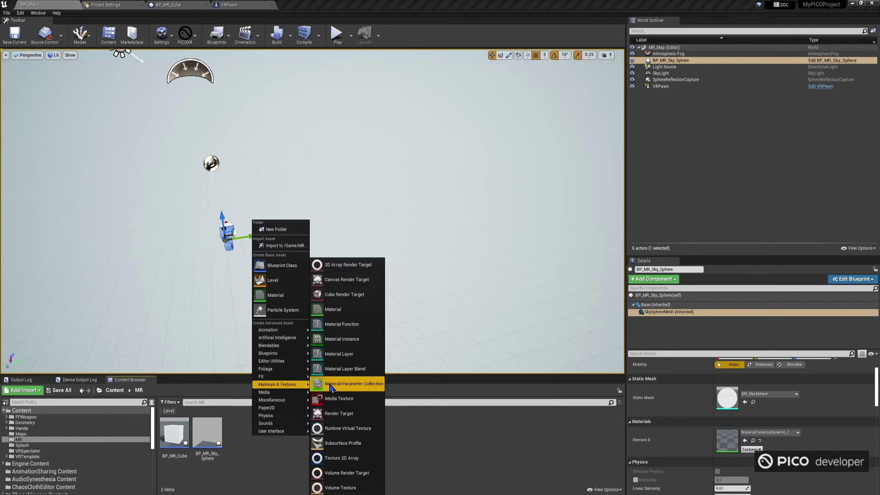
left_click(342, 308)
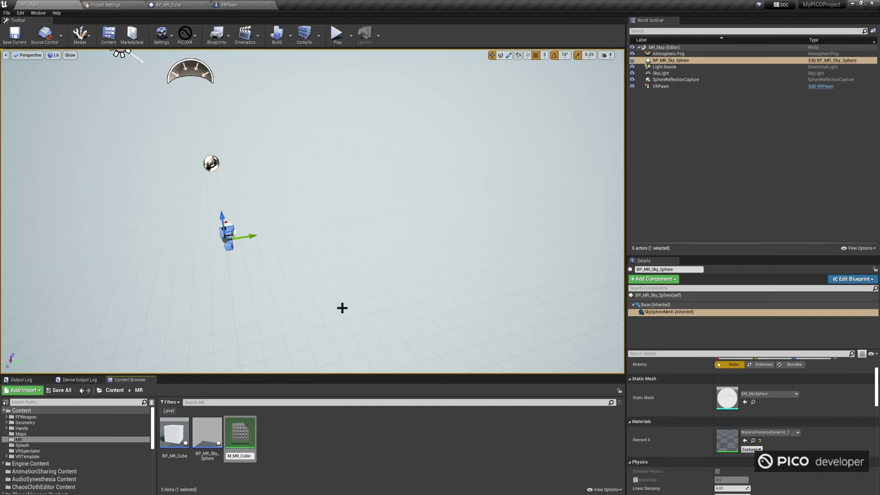
key("Return")
double_click(240, 434)
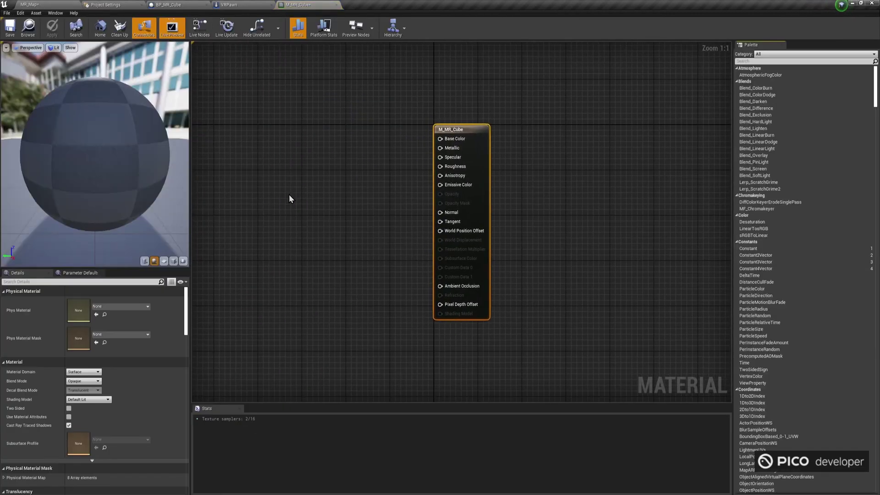
Add a Constant4Vector node to the material graph and connect it to Base Color.
left_click(289, 199)
left_click(290, 198)
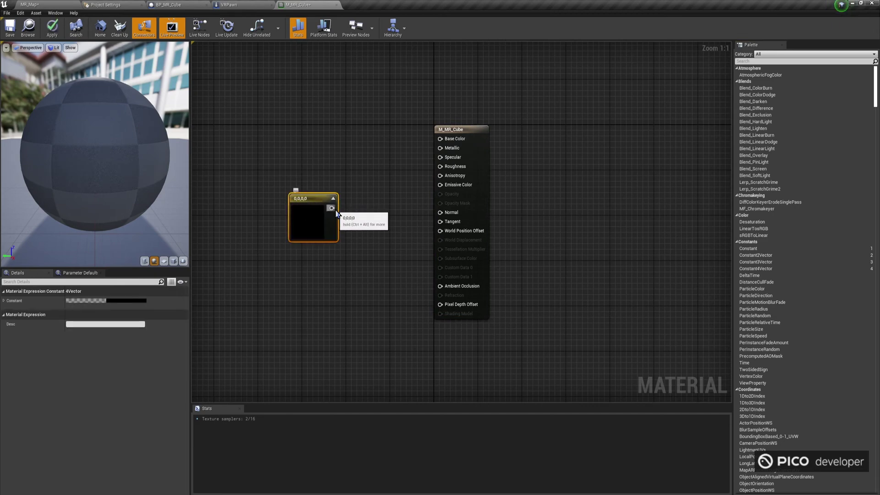
left_click_drag(332, 208, 441, 139)
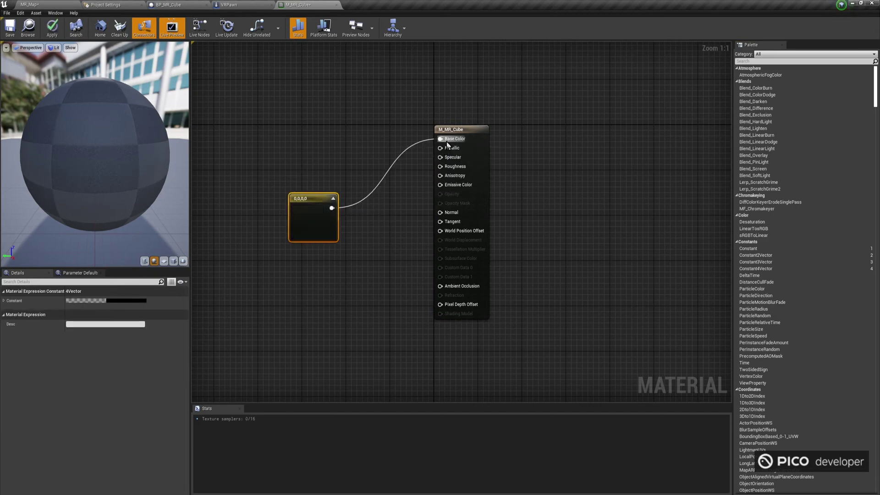
Set the Constant4Vector's colour to a light grey of about 0.85 per RGB channel with an alpha of 1.
left_click(124, 302)
left_click(233, 342)
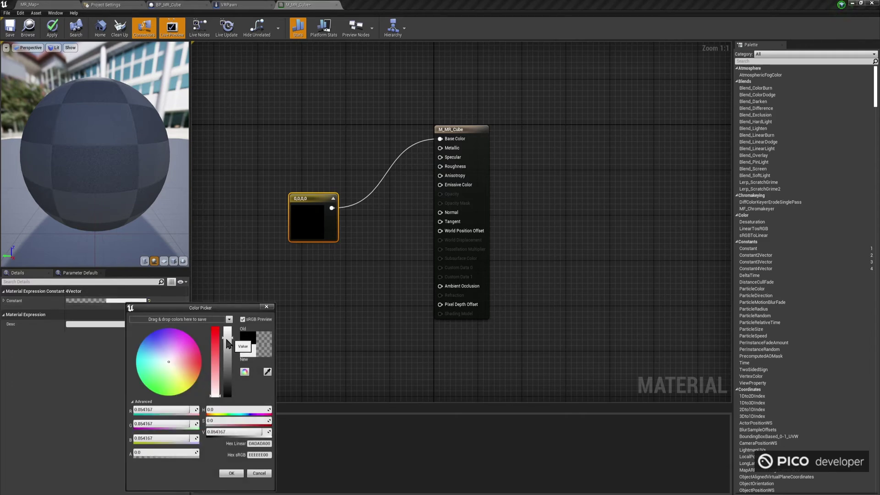
left_click(150, 453)
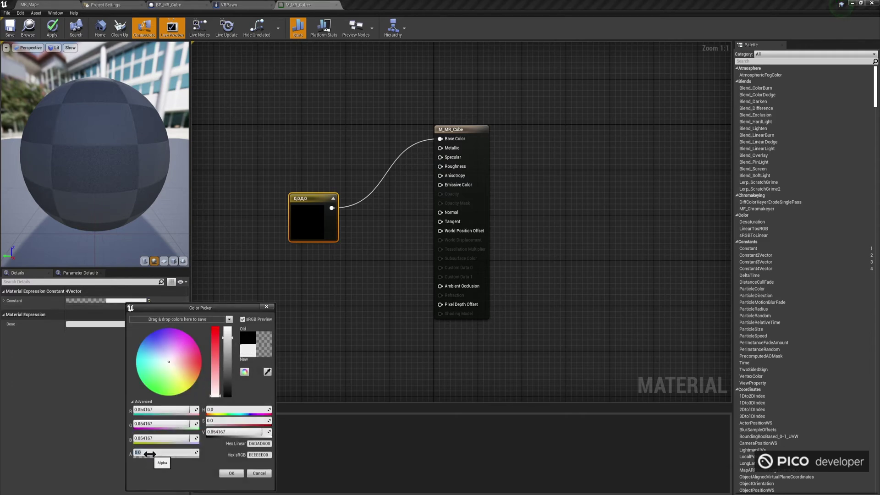
key("Return")
left_click(230, 474)
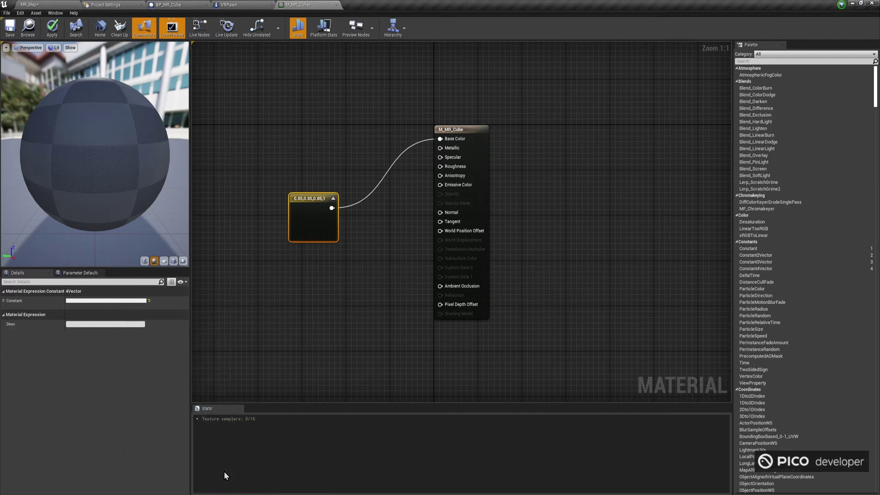
Convert the constant to a parameter named Color, save and close M_MR_Cube, and return to the MR_Map level.
right_click(306, 221)
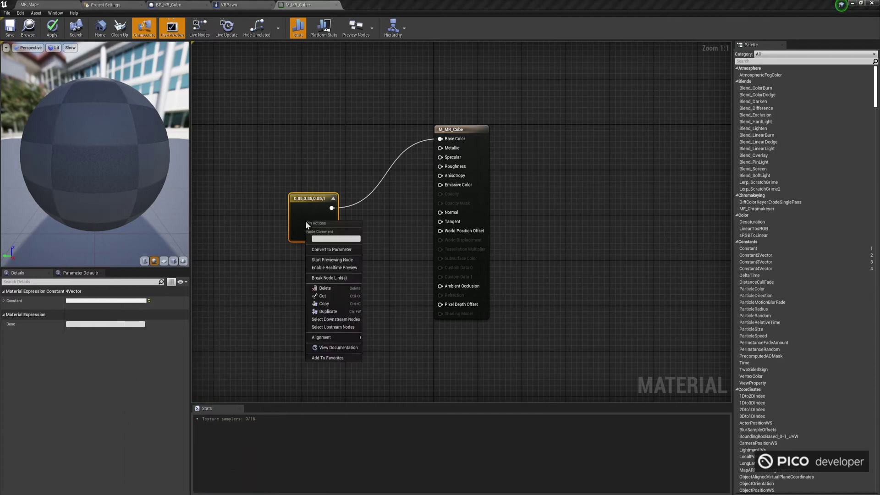
left_click(324, 254)
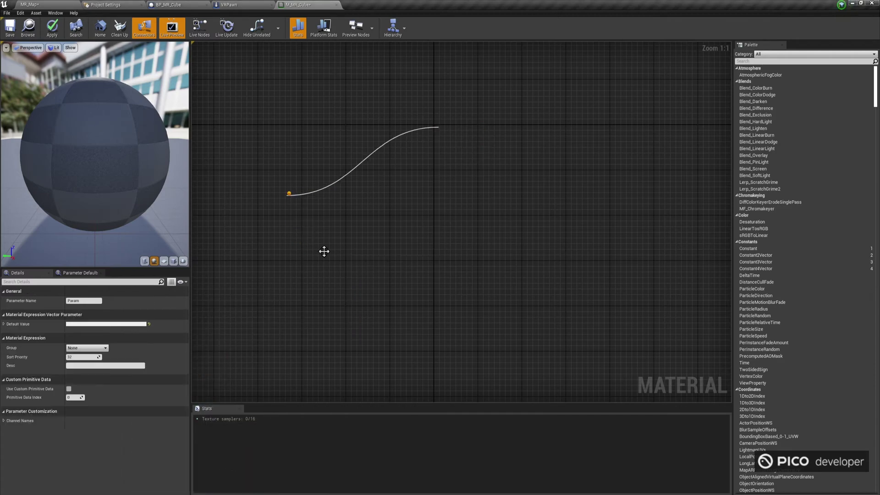
type("Color")
key("Return")
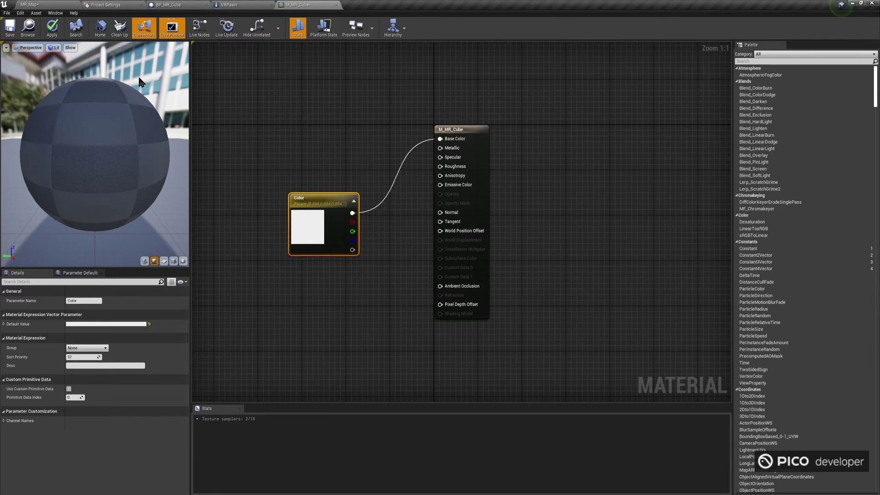
left_click(6, 30)
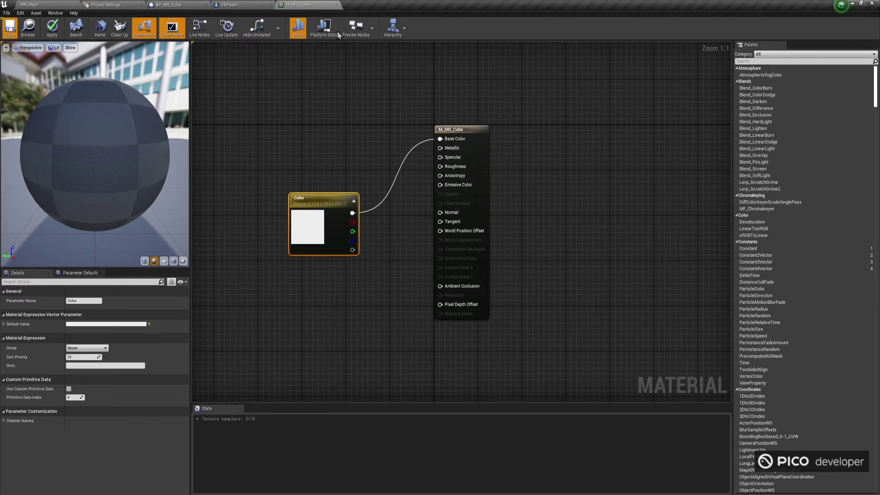
left_click(336, 6)
left_click(49, 7)
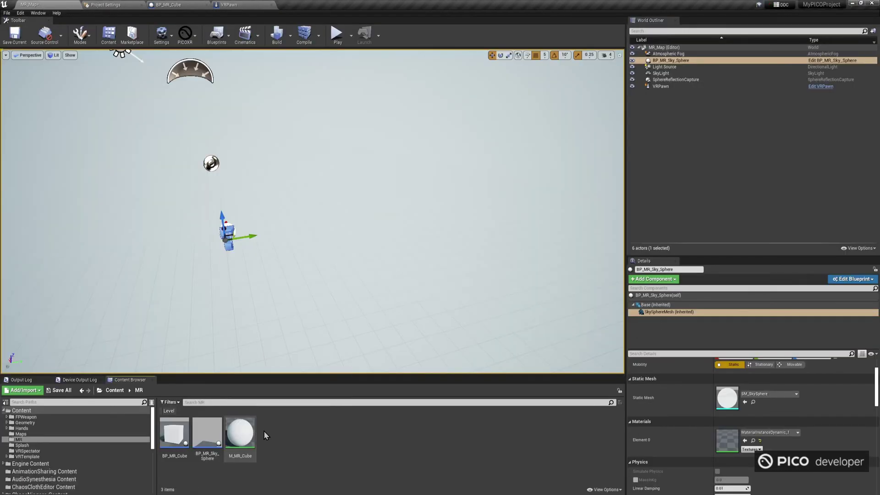
Create a material instance of M_MR_Cube named MI_MR_Cube.
right_click(241, 432)
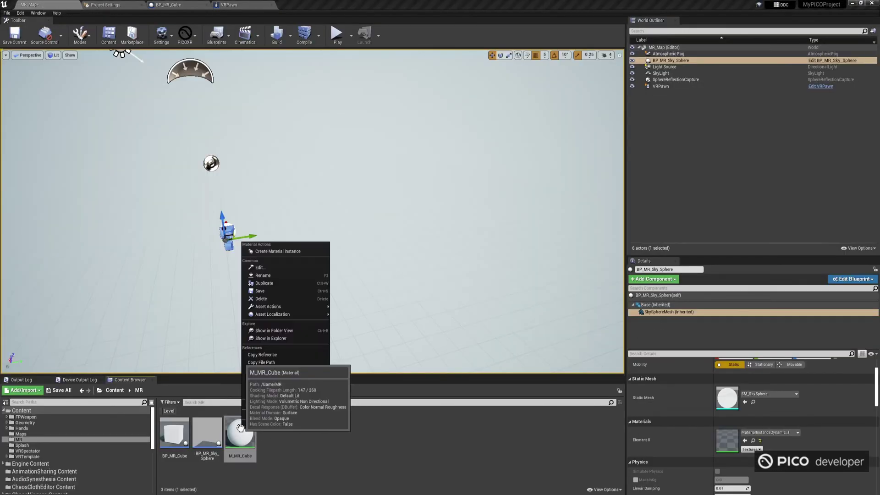
left_click(284, 252)
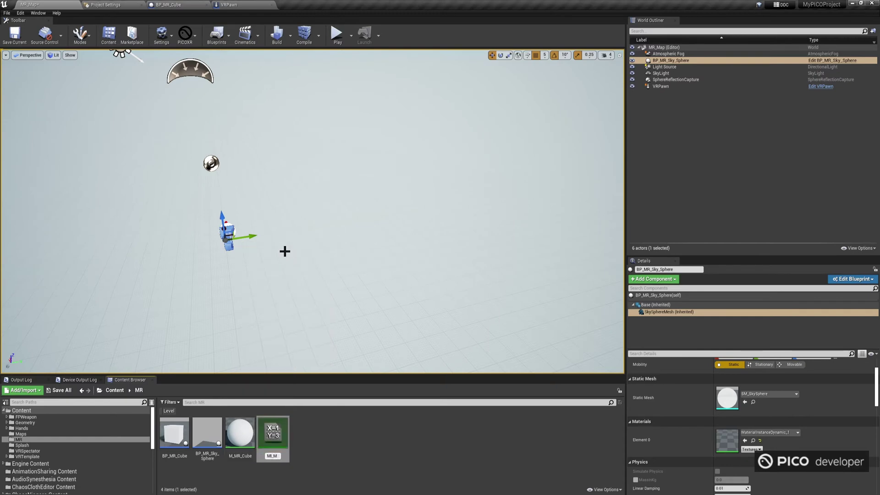
type("MI_MR_Cube")
key("Return")
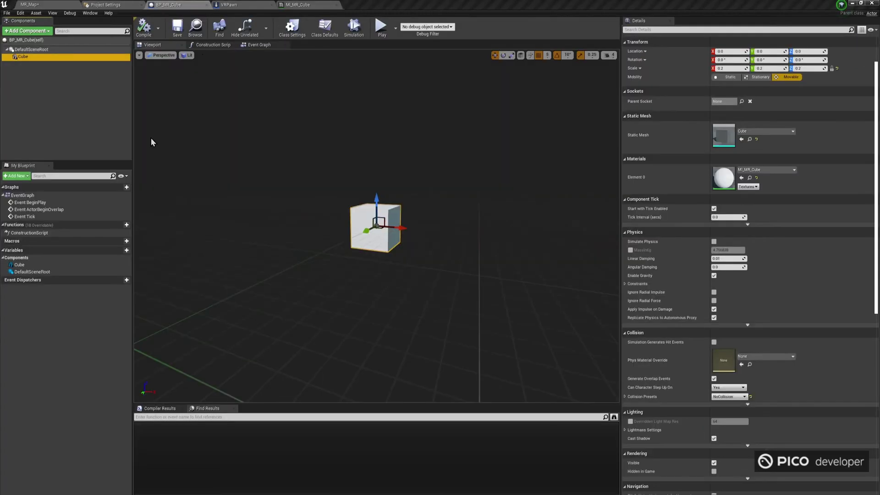
In BP_MR_Cube's Construction Script, add a Create Dynamic Material Instance node targeting Cube and connect it to the entry node.
left_click(213, 45)
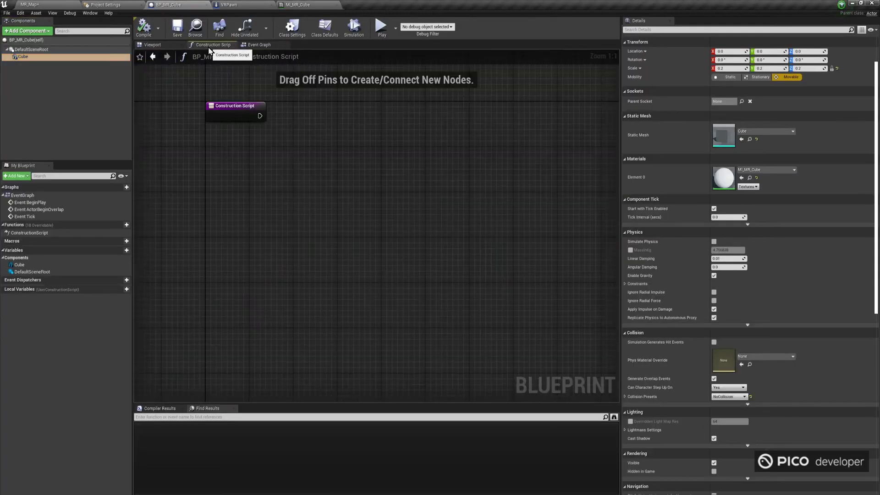
right_click_drag(305, 177, 277, 173)
right_click(373, 242)
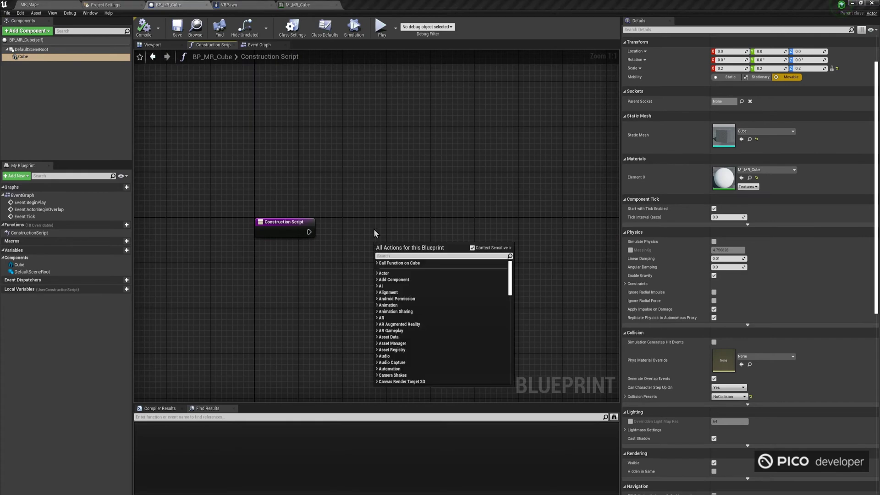
left_click_drag(31, 58, 381, 234)
type("dynamic")
key("Return")
left_click_drag(309, 232, 387, 253)
left_click_drag(415, 256, 399, 235)
right_click_drag(452, 181, 415, 184)
Promote the dynamic material instance's Return Value to a variable named MID_Cube, then compile and save BP_MR_Cube.
left_click_drag(418, 243, 450, 249)
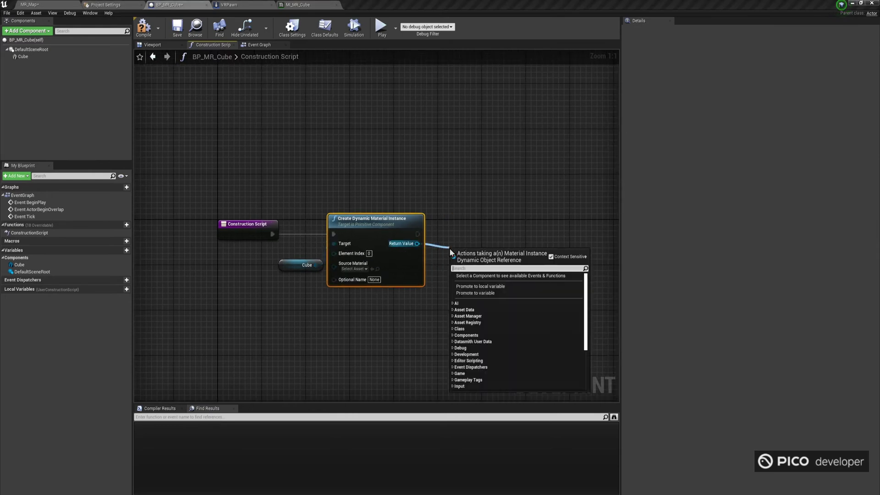
left_click(490, 299)
type("MID_Cube")
key("Return")
left_click(145, 28)
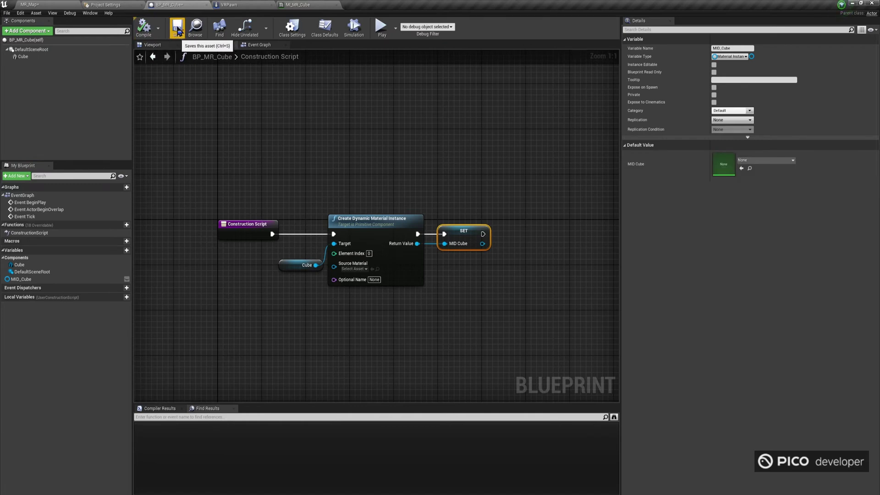
left_click(177, 28)
Create a function named SetColor in BP_MR_Cube.
left_click(119, 225)
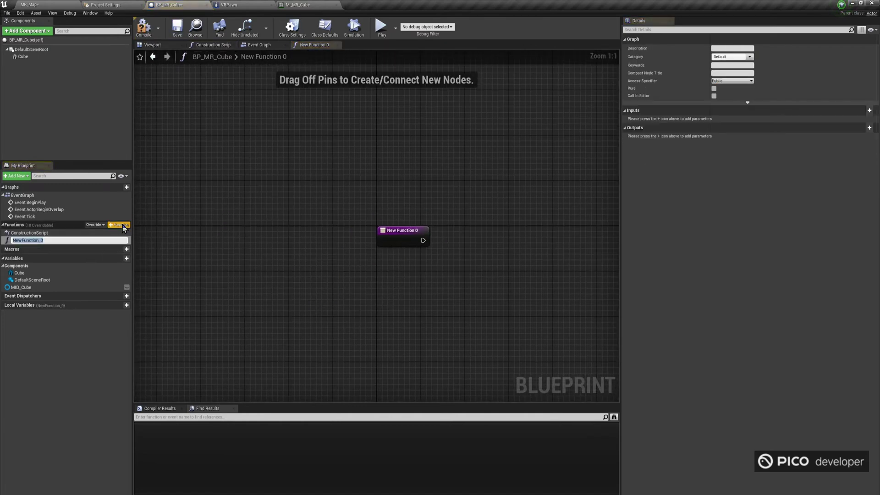
type("SetColor")
key("Return")
right_click_drag(414, 302, 347, 297)
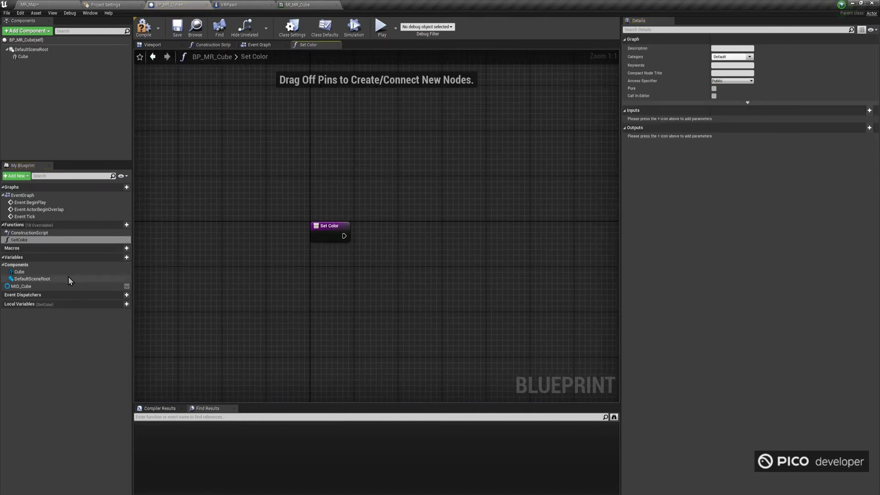
Add a Set Vector Parameter Value node on MID_Cube with parameter name Color and connect it to the SetColor entry.
left_click_drag(21, 286, 406, 244, "ctrl")
type("set vector")
key("Return")
left_click(457, 284)
type("Color")
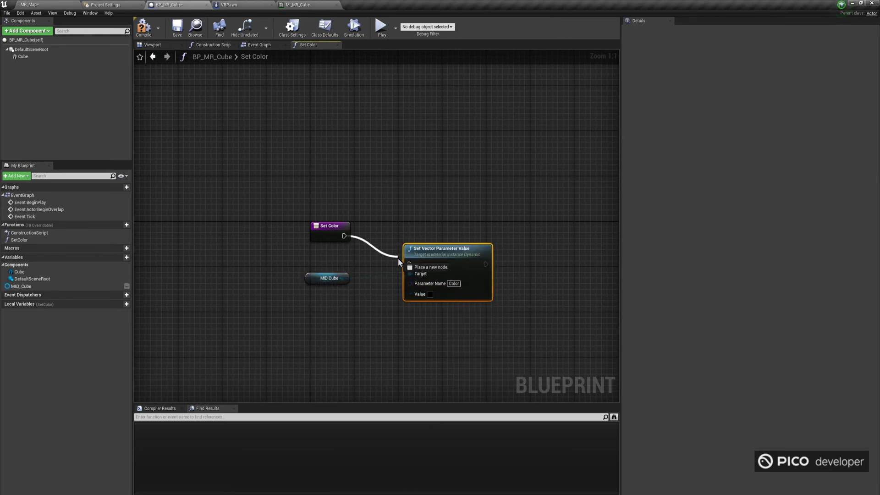
key("q")
Expose the parameter node's Value as an input of the SetColor function and name it InColor.
left_click_drag(405, 263, 361, 246)
left_click(335, 235)
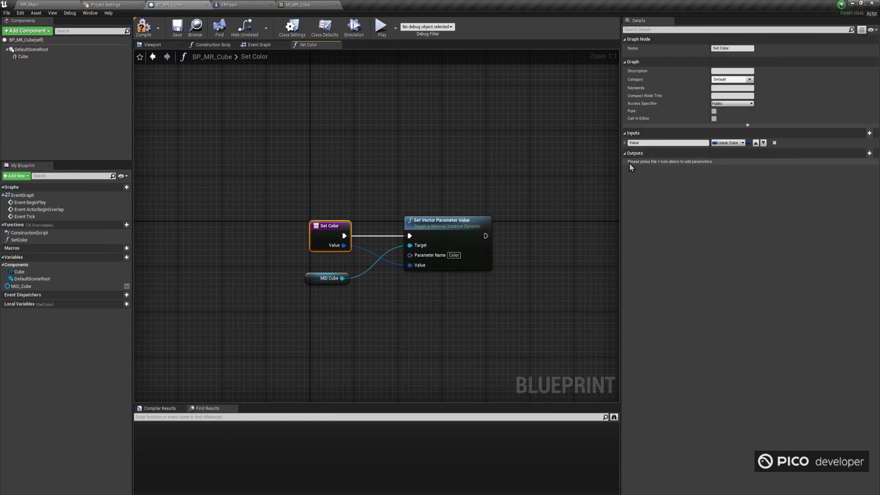
left_click_drag(652, 143, 603, 143)
type("InColor")
key("Return")
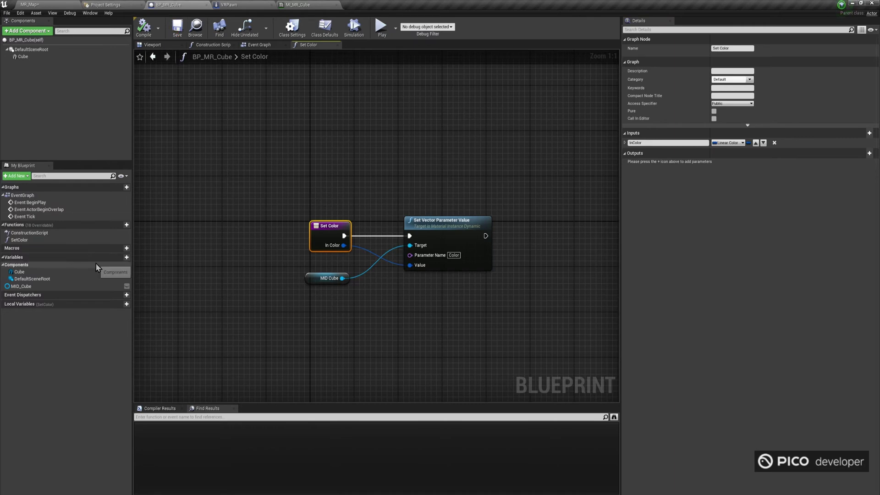
Add an instance-editable Linear Color variable named Color, enable Expose on Spawn, then compile and save BP_MR_Cube.
left_click(118, 257)
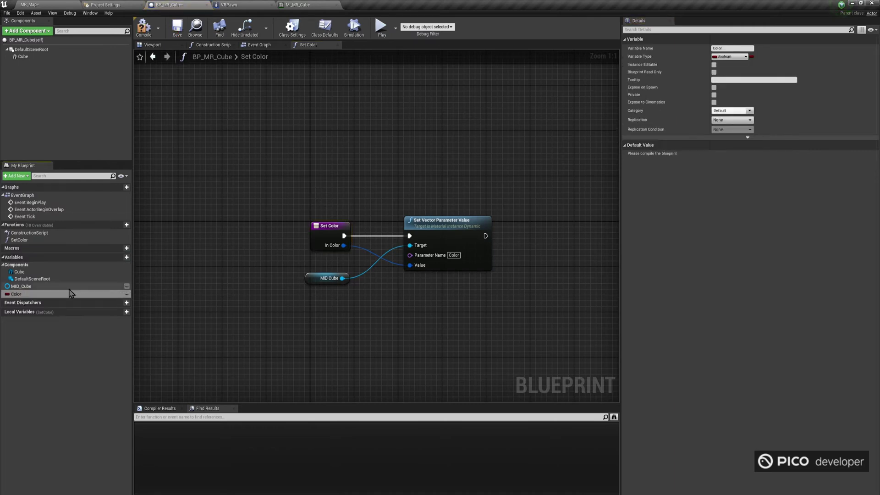
left_click(7, 294)
type("linear")
mouse_move(41, 352)
left_click(37, 333)
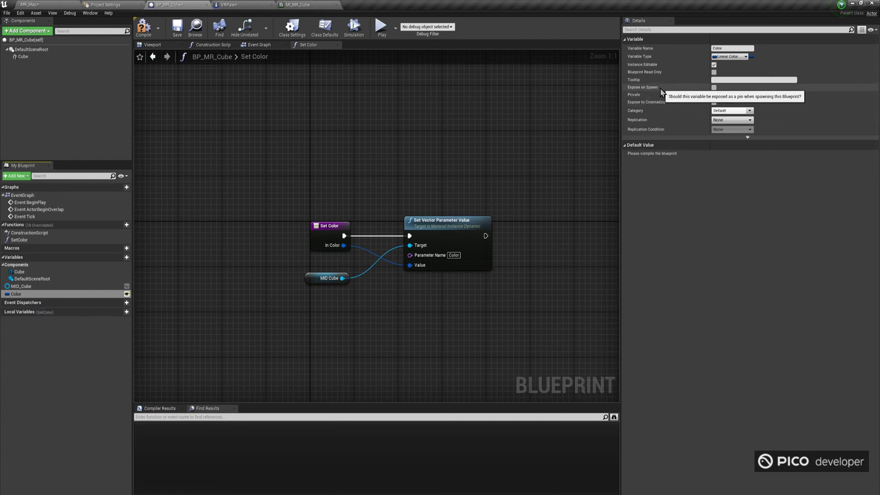
left_click(714, 88)
left_click(151, 29)
left_click(176, 29)
In the Event Graph, call SetColor from Event BeginPlay with the Color variable as its InColor input.
right_click_drag(328, 161, 308, 162)
double_click(32, 233)
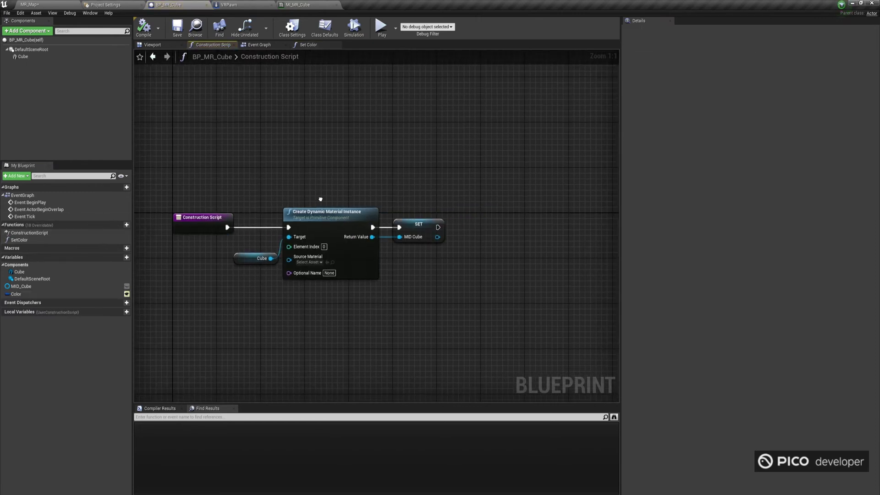
double_click(92, 203)
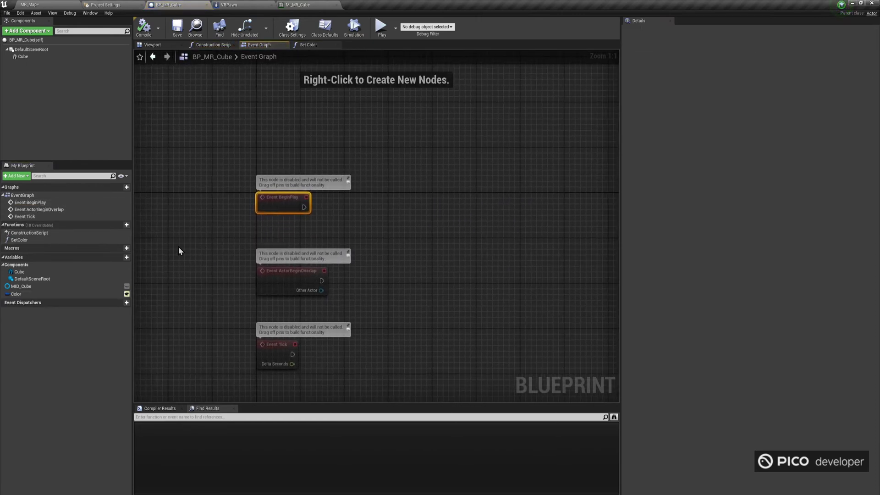
left_click_drag(31, 241, 391, 196)
left_click_drag(16, 294, 403, 240)
left_click_drag(303, 208, 304, 207)
left_click_drag(426, 208, 425, 203)
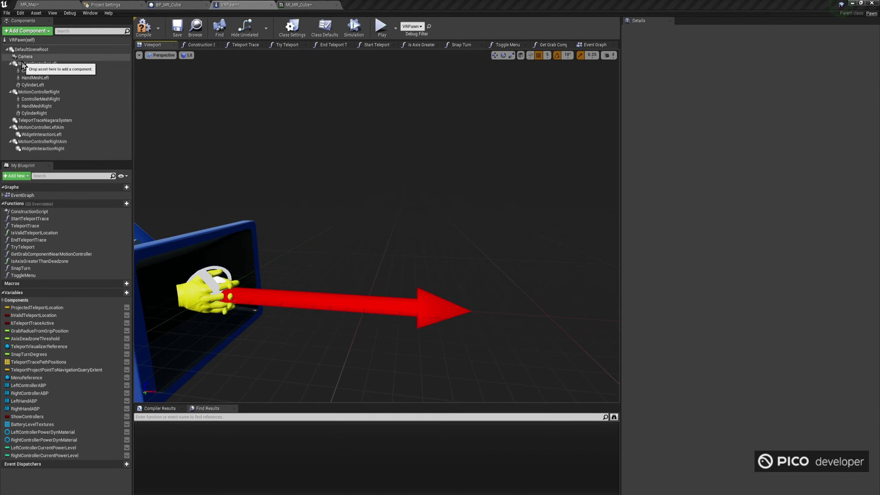
Add a Child Actor component under MotionControllerLeft and name it ChildActorLeft_CubePreview.
left_click(31, 64)
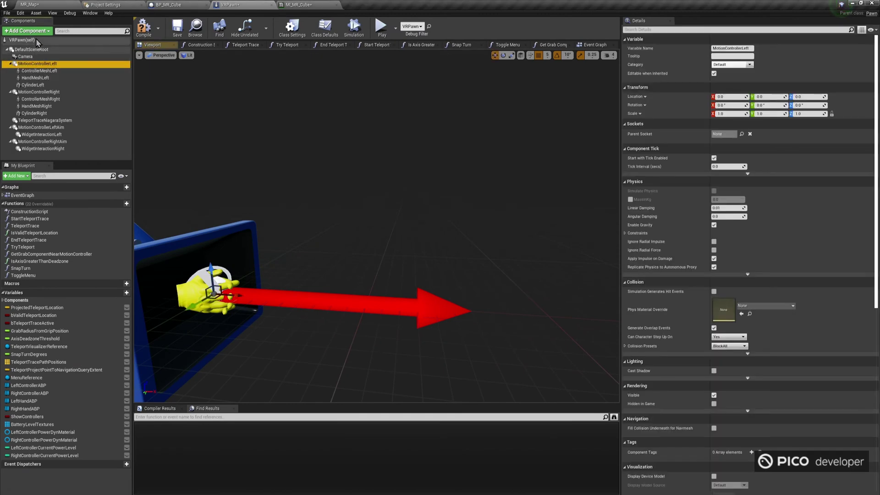
left_click(36, 32)
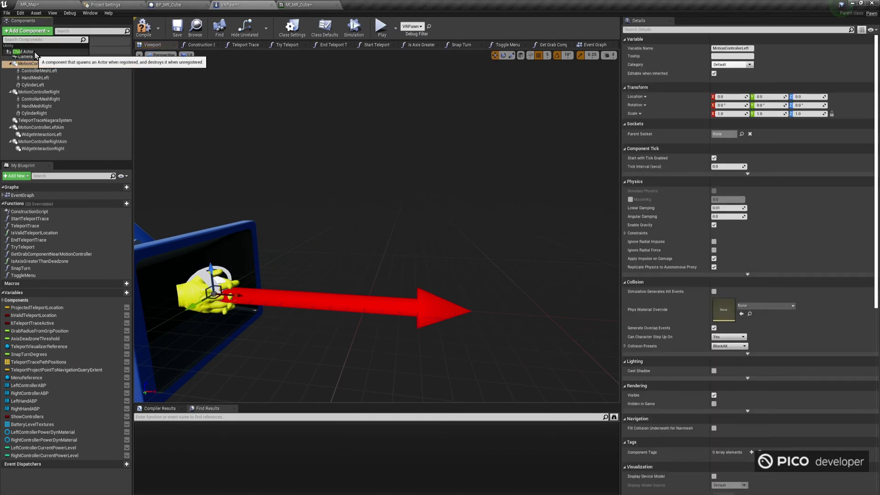
left_click(37, 52)
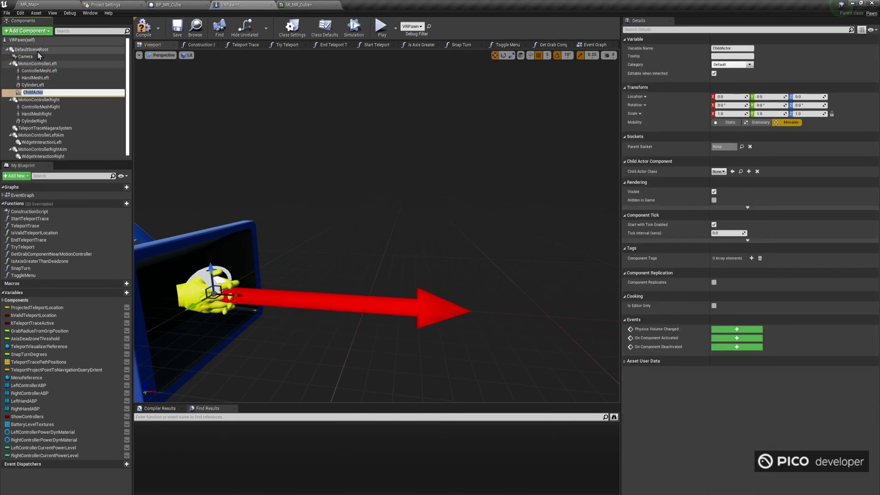
type("ChildActorLeft_CubePreview")
key("Return")
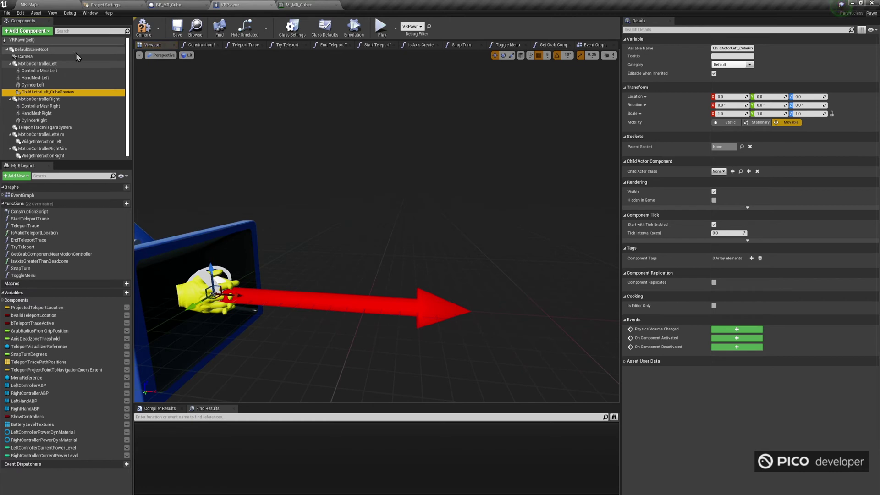
Give ChildActorLeft_CubePreview an X location of 55 and the child actor class BP_MR_Cube.
left_click(718, 172)
type("mr")
left_click(733, 194)
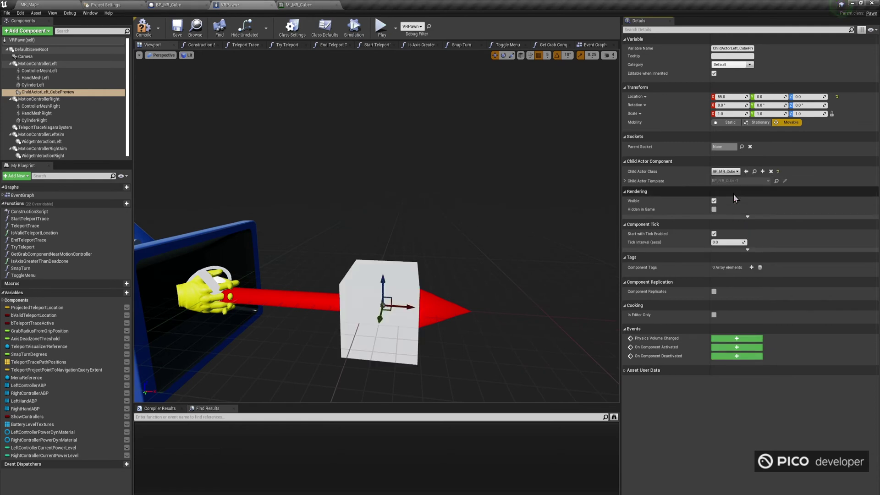
Add a Child Actor component under MotionControllerRight and name it ChildActorRight_CubePreview.
left_click(39, 99)
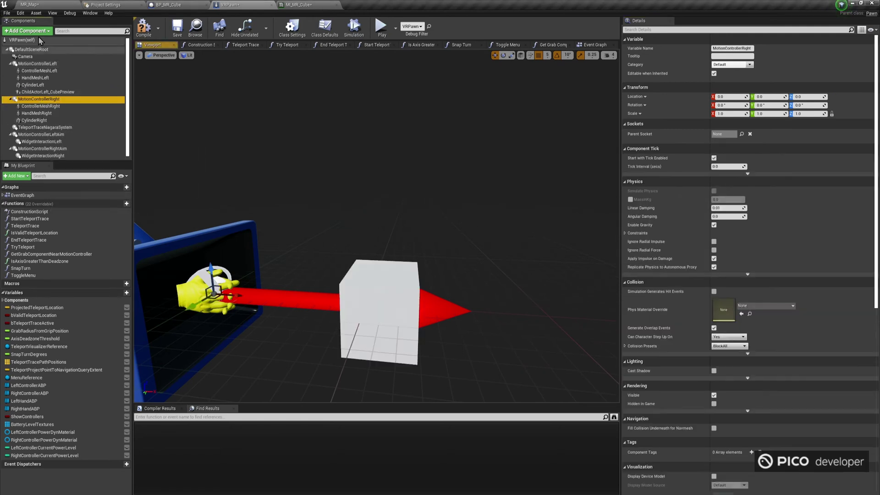
left_click(37, 32)
left_click(28, 54)
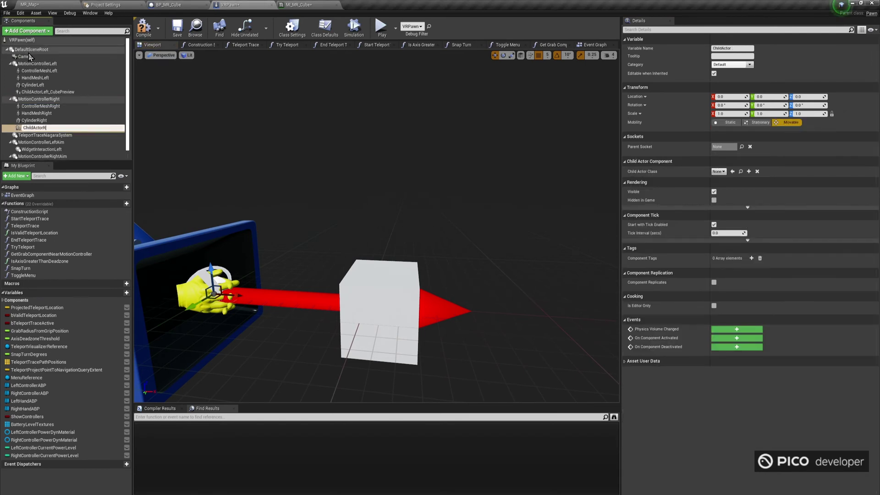
type("ChildActorRight_CubePreview")
key("Return")
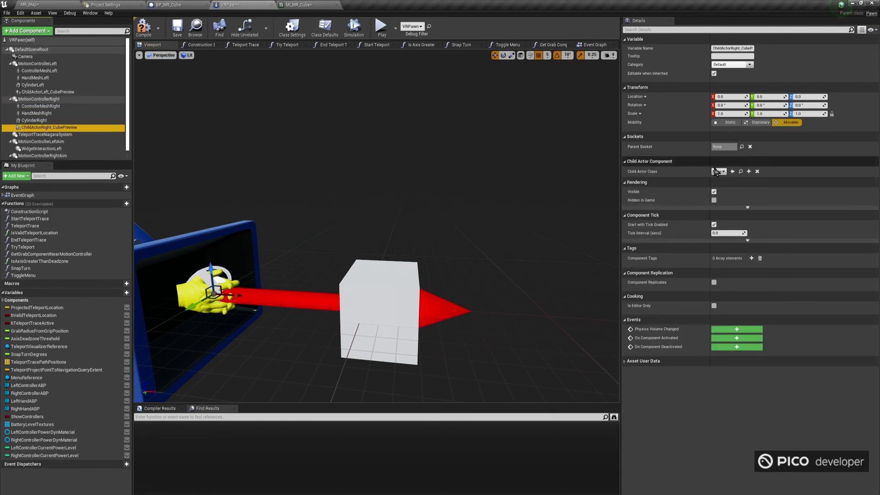
Set ChildActorRight_CubePreview's class to BP_MR_Cube and its X location to 55, then compile and save VRPawn.
left_click(718, 171)
type("mr")
left_click(734, 195)
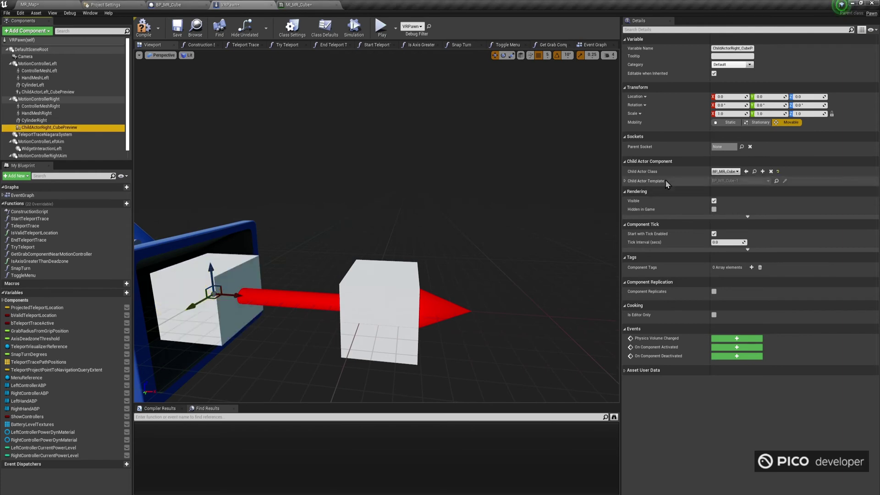
type("55")
key("Return")
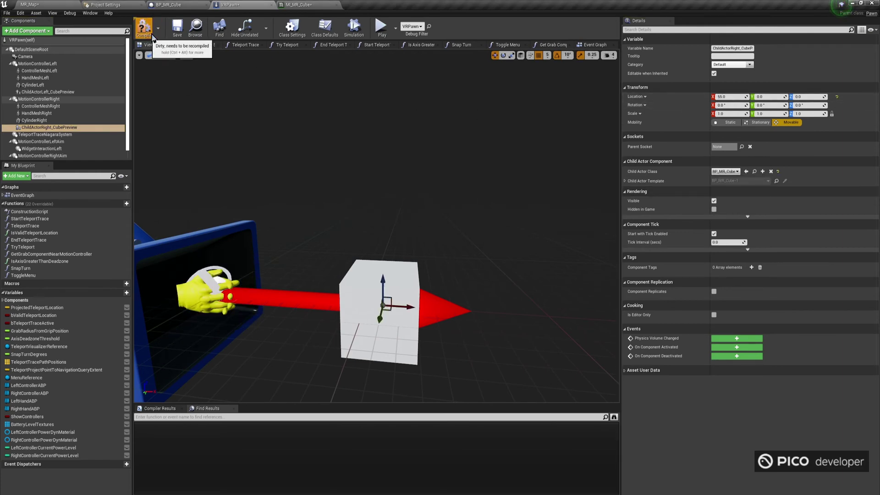
left_click(180, 31)
Add InputAction ButtonX and InputAction ButtonA event nodes in an empty area of VRPawn's Event Graph.
left_click(592, 44)
scroll(304, 208, "down", 6)
scroll(316, 259, "up", 6)
right_click(283, 210)
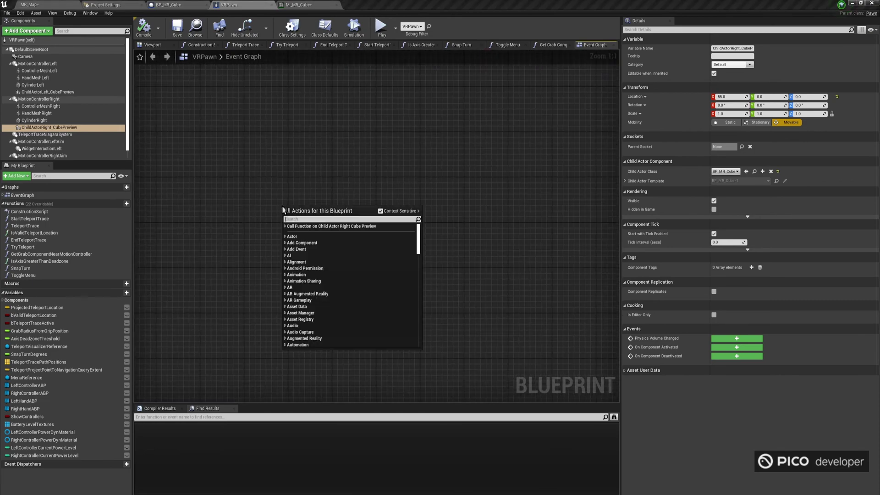
type("input action buttonx")
key("Return")
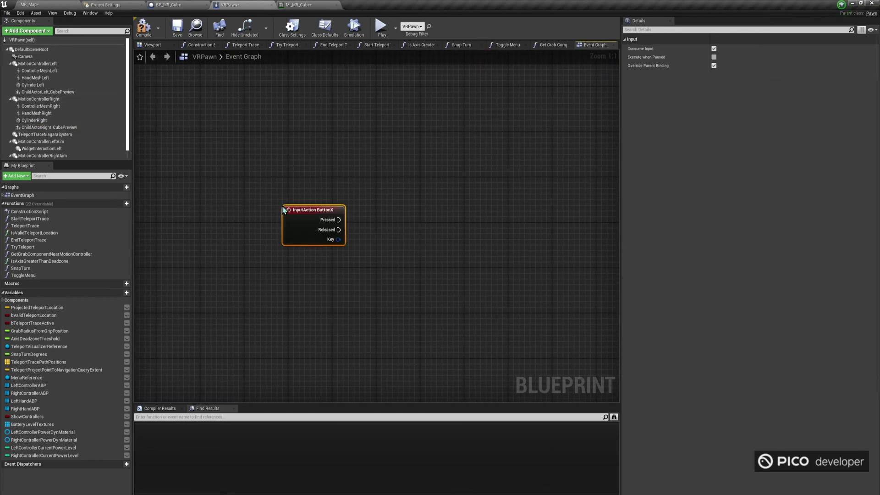
right_click(287, 296)
type("input action buttona")
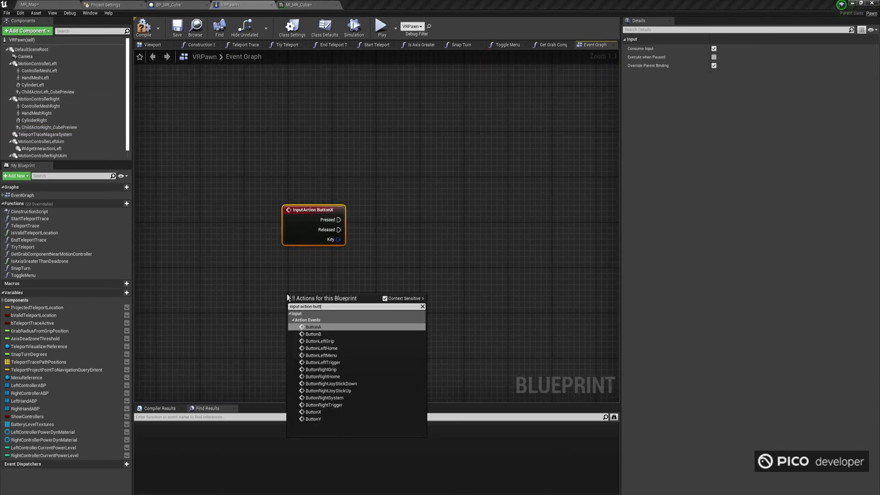
key("Return")
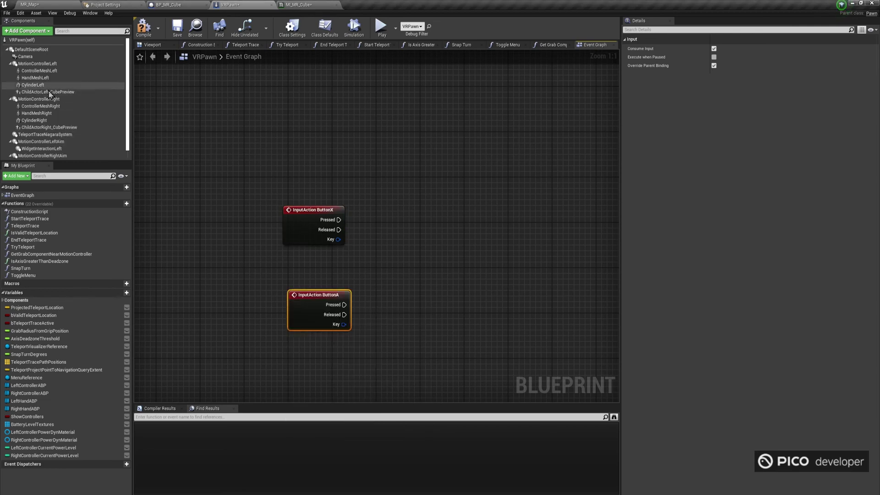
Add a reference to ChildActorLeft_CubePreview in the graph and connect it to GetWorldLocation and GetWorldRotation nodes.
left_click_drag(48, 91, 360, 250)
left_click_drag(419, 251, 451, 286)
type("get world location")
key("Return")
type("getworldrotation")
key("Return")
Add a SpawnActor node with class BP_MR_Cube and run it from ButtonX's Released output.
right_click_drag(580, 212, 477, 204)
right_click(477, 204)
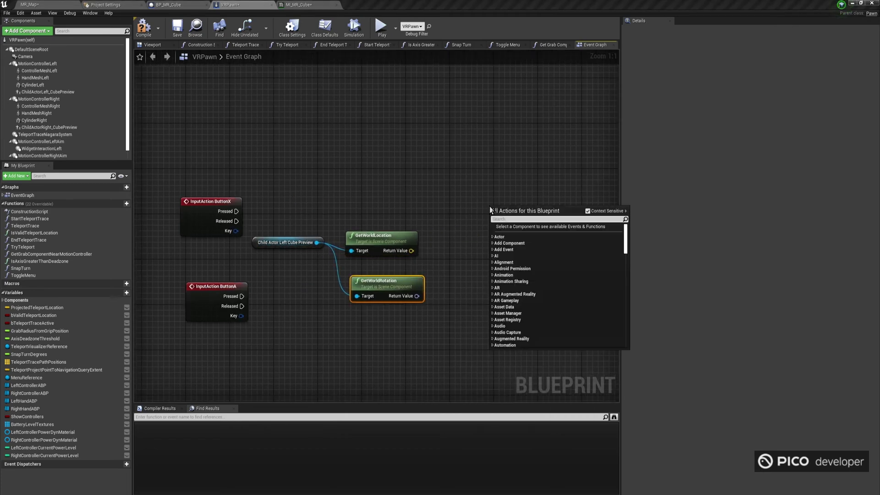
type("spawnactor")
key("Return")
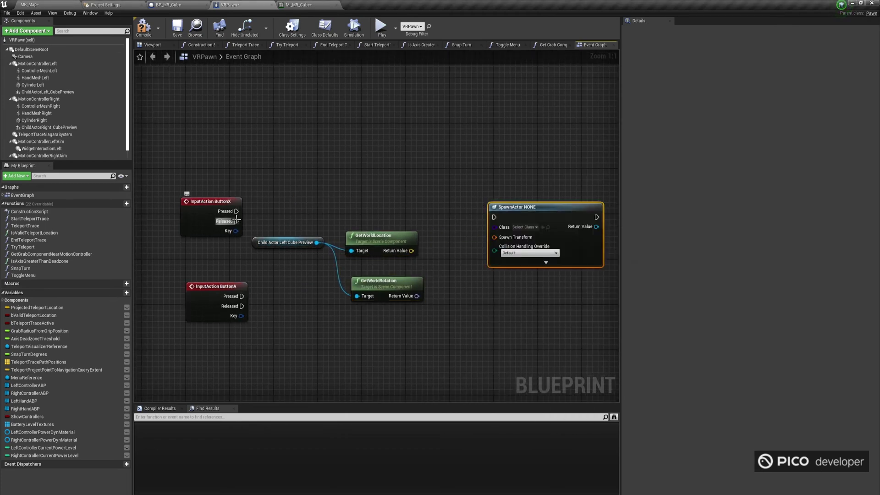
left_click(501, 226)
type("mr cube")
left_click(505, 251)
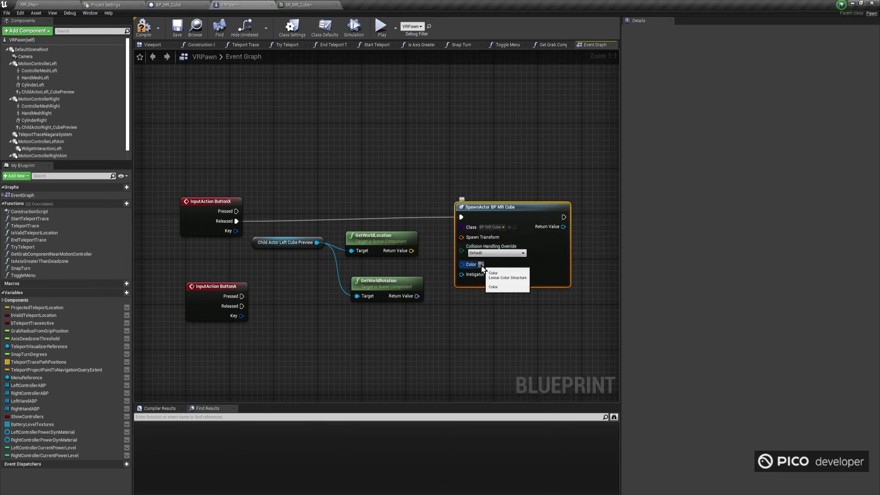
Set the SpawnActor node's Color to red (FF0000) and split its Spawn Transform pin.
left_click(481, 265)
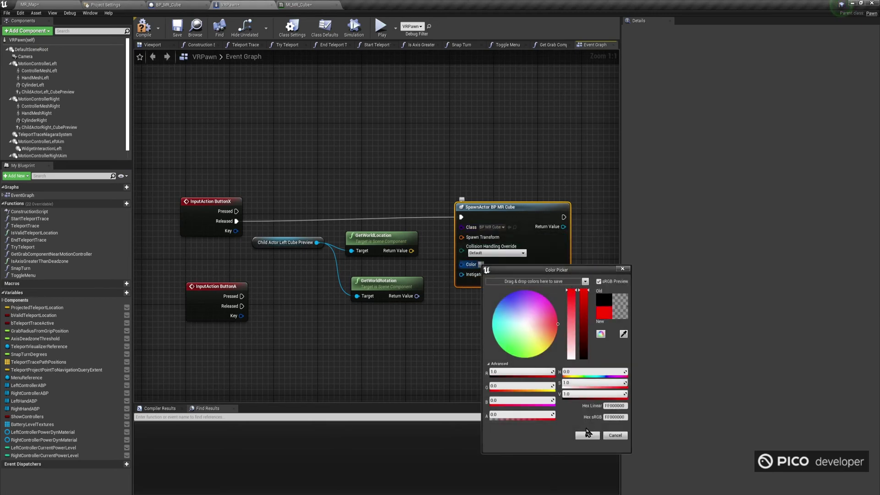
left_click(587, 435)
right_click(462, 238)
left_click(483, 259)
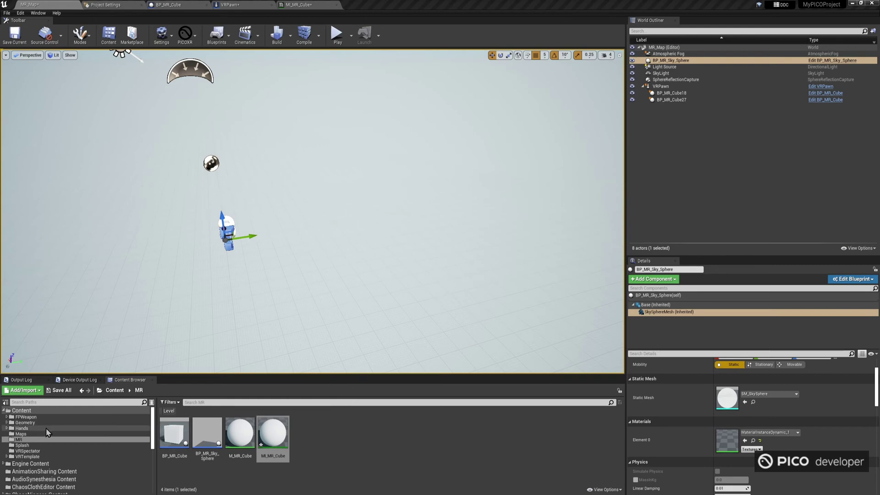
Open the VRTemplateMap level from the VRTemplate/Maps folder, saving the pending changes.
left_click(24, 413)
double_click(403, 436)
double_click(272, 436)
double_click(232, 439)
left_click(477, 317)
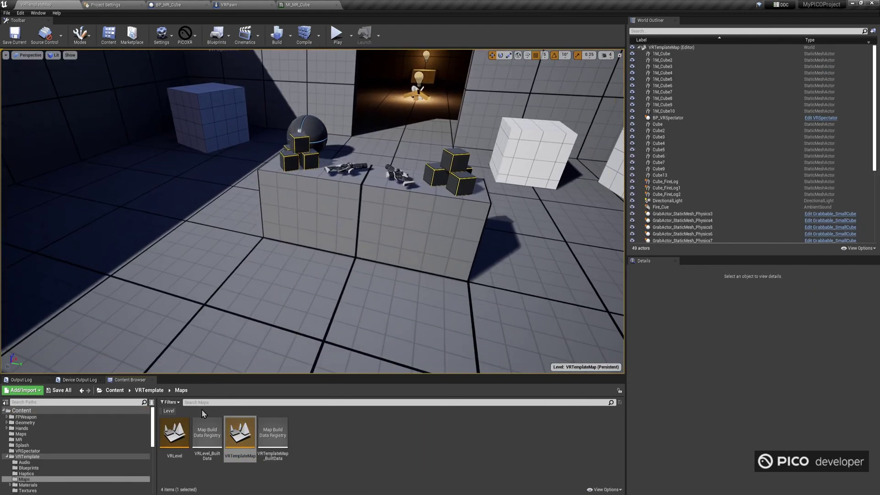
Place the VRPawn blueprint in front of the table, set Auto Possess Player to Player 0, and save the level.
left_click(115, 390)
left_click(198, 402)
type("vrpaw")
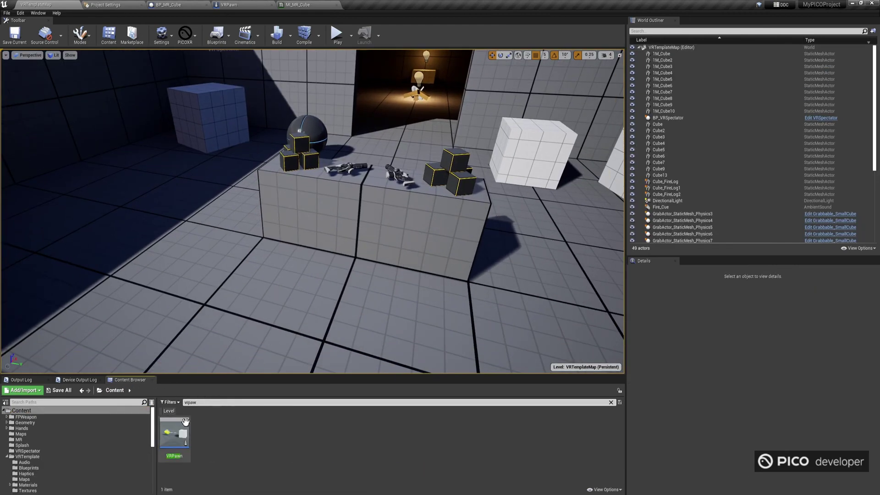
left_click_drag(175, 433, 321, 315)
left_click(732, 409)
left_click(730, 426)
left_click(10, 37)
In the project's Maps & Modes settings, set both Editor Startup Map and Game Default Map to VRTemplateMap.
left_click(108, 6)
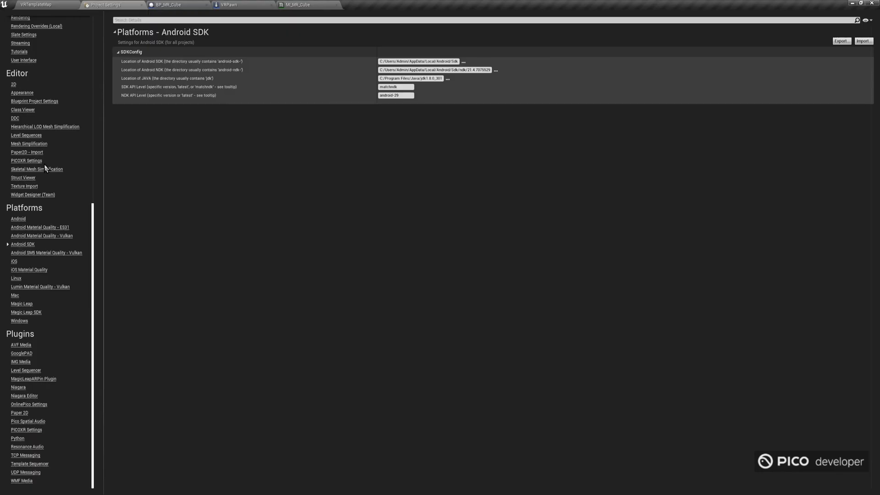
scroll(53, 161, "up", 10)
left_click(25, 70)
left_click(411, 171)
left_click(438, 323)
left_click(426, 200)
left_click(435, 352)
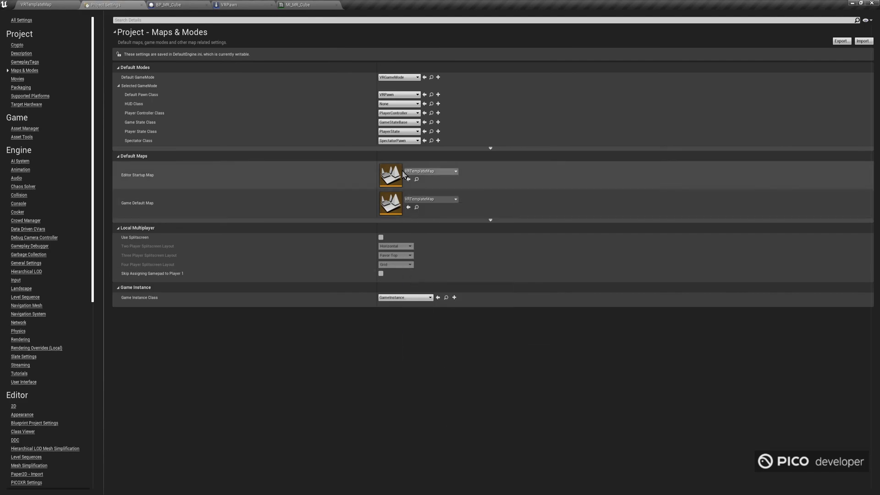
Open the Level Blueprint of VRTemplateMap.
left_click(46, 6)
left_click(240, 38)
left_click(246, 89)
scroll(219, 226, "down", 2)
In the Level Blueprint graph, search the actions for "pxr see" and add the matching PICO see-through node.
right_click_drag(220, 229, 253, 188)
left_click_drag(270, 77, 504, 271)
left_click_drag(344, 249, 393, 216)
left_click(306, 183)
right_click(261, 164)
left_click(279, 189)
left_click_drag(255, 163, 262, 305)
scroll(294, 306, "up", 5)
right_click_drag(293, 307, 340, 230)
right_click(340, 231)
type("pxr see")
left_click(366, 263)
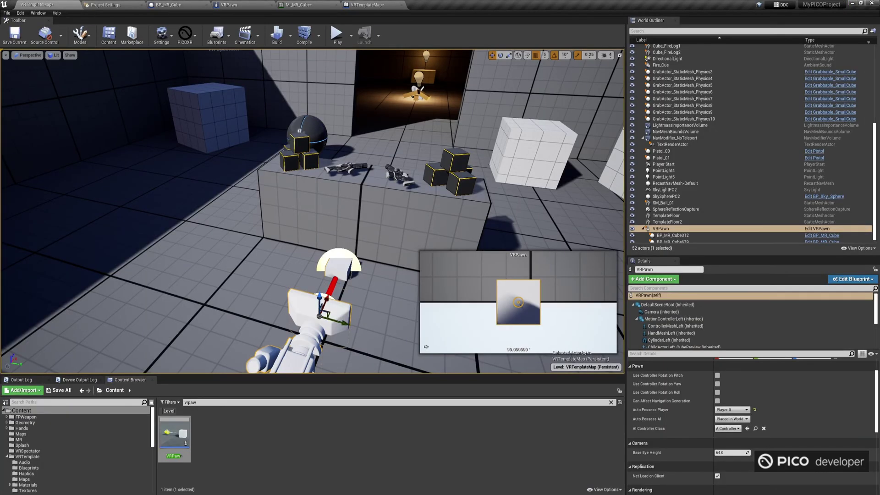
In VRPawn, add a Cube named MR_WindowMesh under MotionControllerLeft, with location 22, 0, 13 and scale 0.00625, 0.25625, 0.25625.
left_click(234, 6)
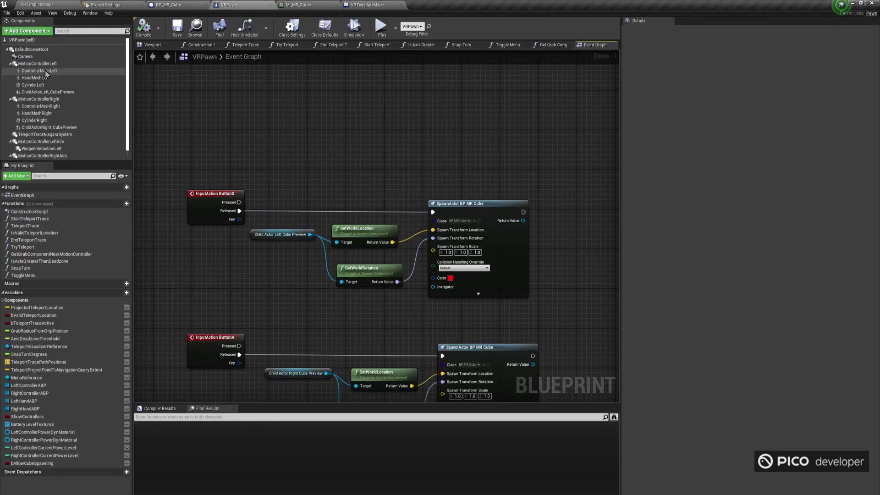
left_click(26, 31)
type("c")
left_click(18, 124)
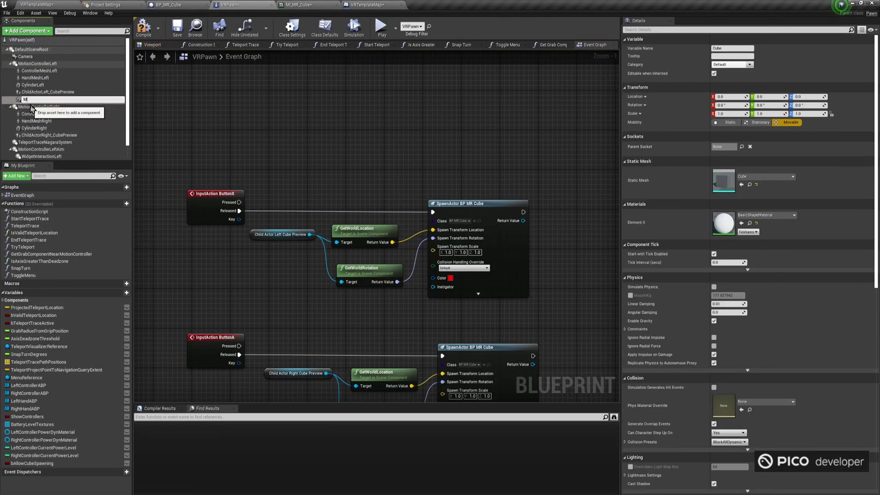
type("MR_WindowMesh")
key("Return")
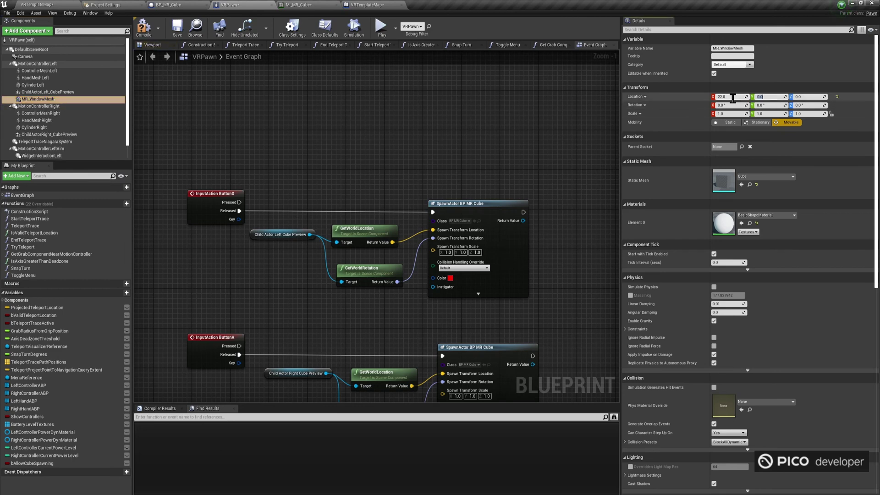
left_click(727, 114)
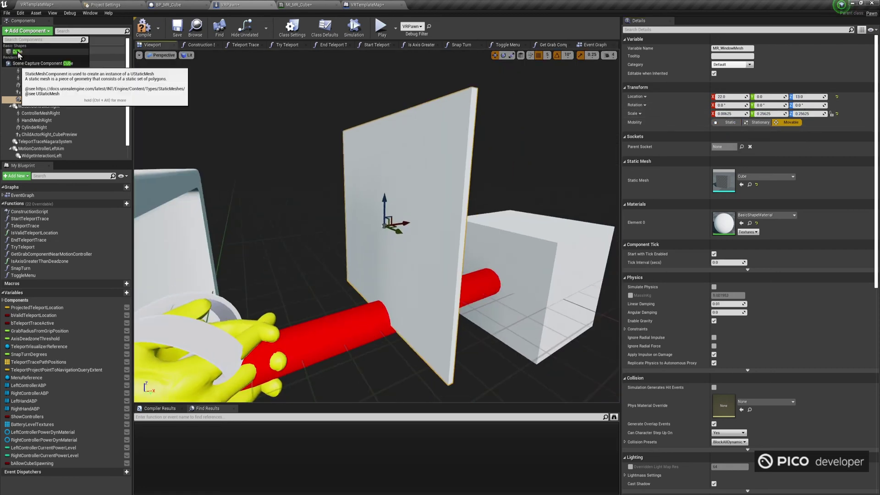
Add a TextRender component under MR_WindowMesh at location -240, 0, 43 with a Z rotation of -180°.
left_click(17, 63)
left_click(730, 97)
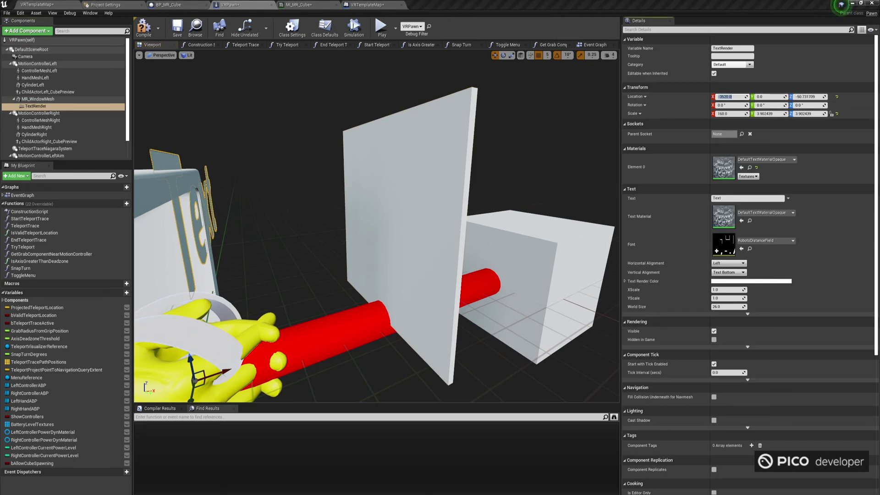
type("-240")
key("Tab")
key("Tab")
type("43")
key("Tab")
key("Tab")
key("Tab")
type("-180")
key("Return")
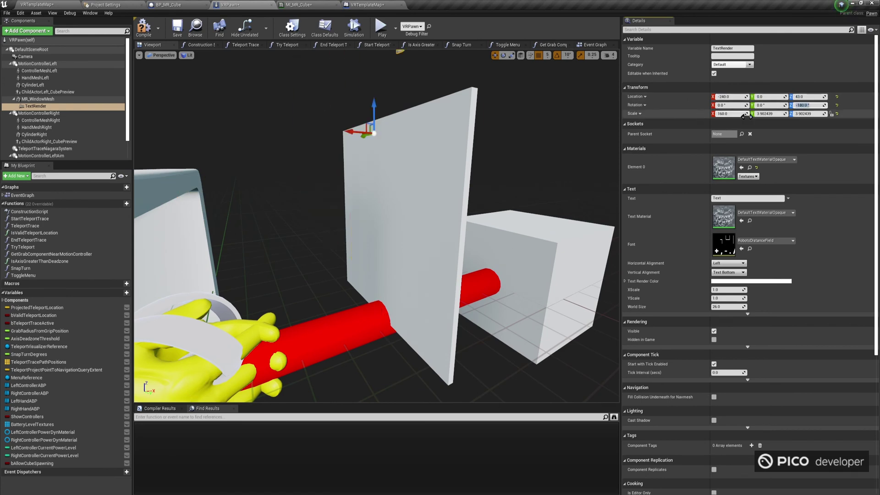
Set the TextRender component's scale to 16, 4, 4.
left_click(808, 113)
type("4")
left_click(771, 114)
type("4")
left_click(735, 114)
type("16")
Set the TextRender's horizontal alignment to Center, vertical alignment to Text Center, and World Size to 3.
left_click(729, 263)
left_click(728, 276)
left_click(728, 273)
left_click(727, 287)
left_click(725, 307)
type("3")
Make the text render color black and change the displayed text to "Real World".
left_click(726, 282)
left_click(825, 375)
left_click(813, 436)
left_click_drag(729, 199, 690, 200)
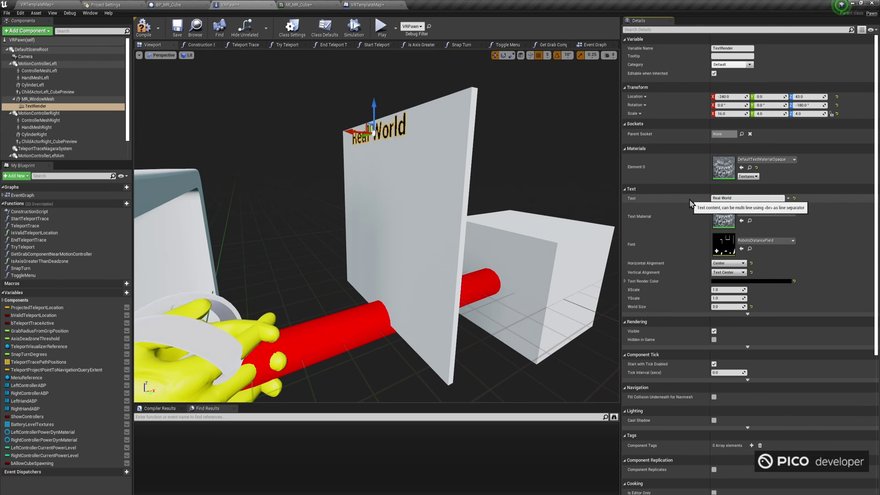
Add a Plane component under MR_WindowMesh and name it MR_Window.
right_click_drag(376, 220, 321, 220)
left_click(38, 99)
left_click(29, 31)
left_click(44, 115)
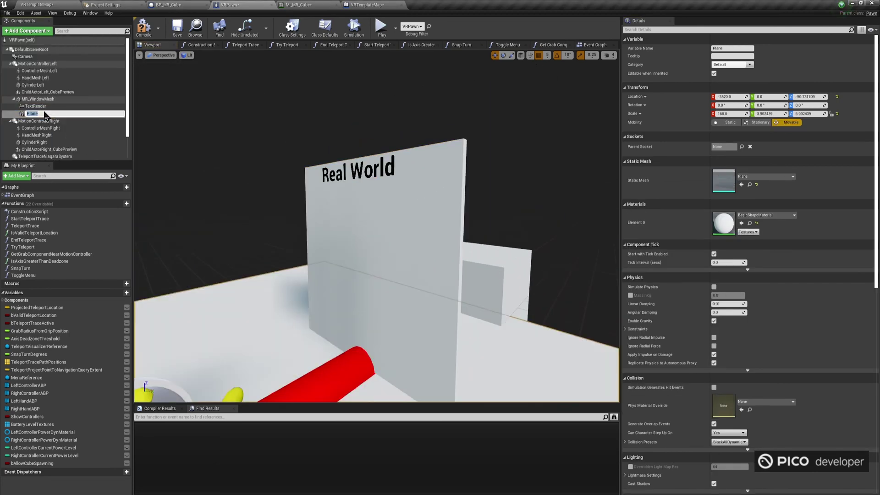
type("MR_Window")
key("Return")
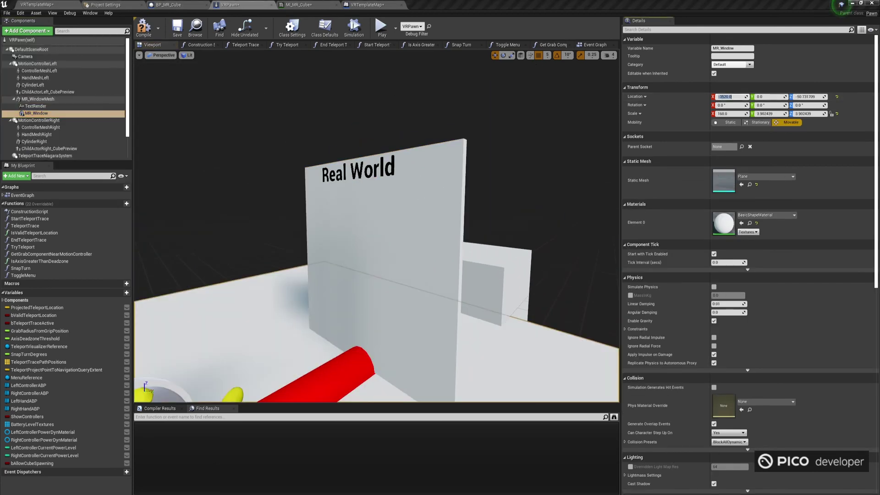
Set MR_Window's location to -150, 0, 0 and its Y rotation to 90°.
type("-150")
key("Tab")
key("Tab")
type("0")
key("Return")
key("Tab")
key("Tab")
type("90")
key("Return")
Set MR_Window's scale to 30, 0.7, 0.7 and assign UnderlayMaterial as its material.
left_click(724, 114)
type("30")
key("Tab")
type("0.7")
key("Tab")
type("0.7")
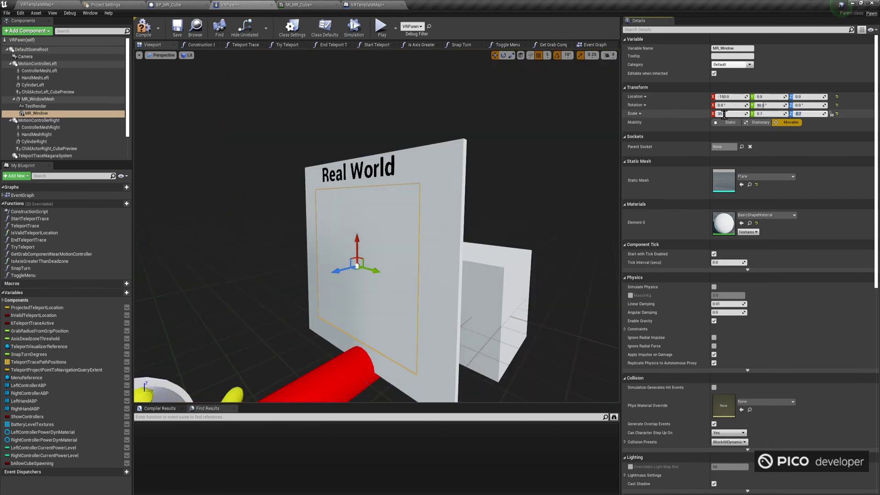
left_click(766, 215)
left_click(789, 303)
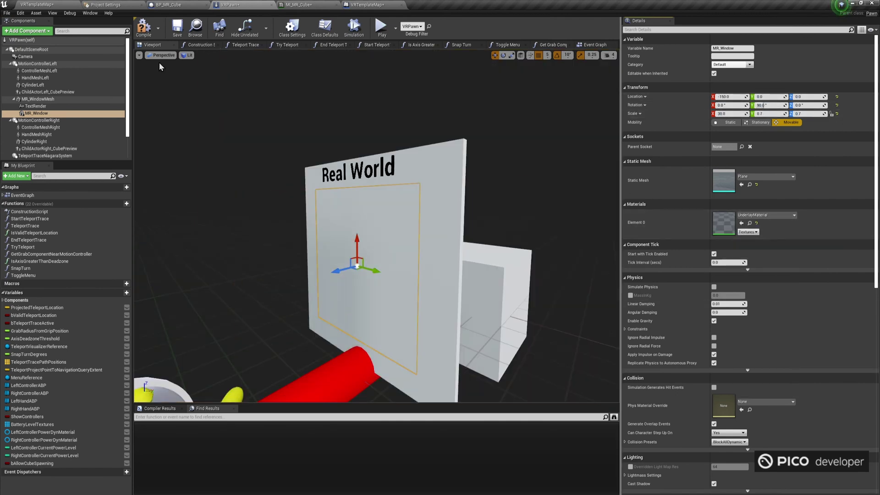
Compile the pawn and insert a Branch conditioned on bAllowCubeSpawning between InputAction ButtonX and its SpawnActor BP MR Cube node.
left_click(144, 27)
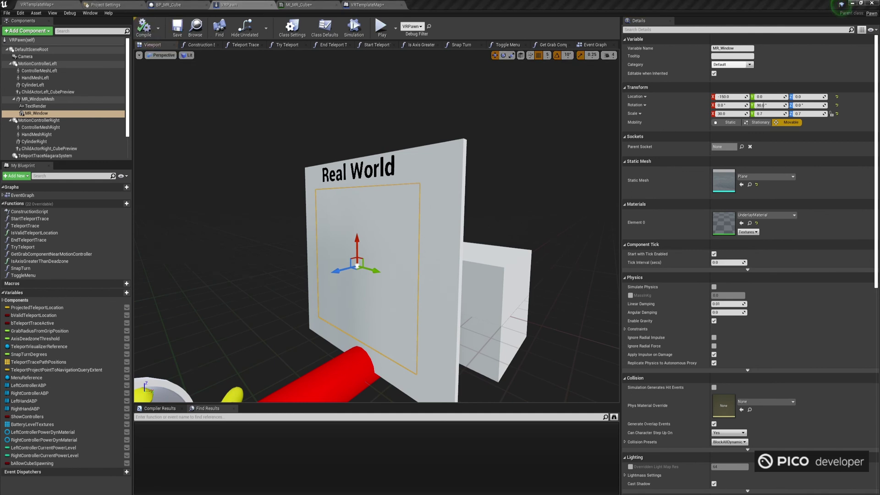
left_click(28, 463)
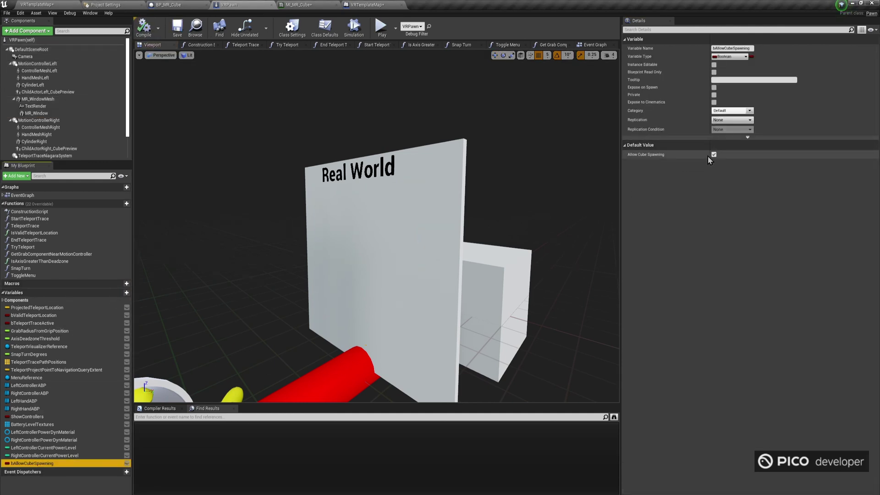
double_click(22, 196)
left_click(27, 464)
left_click_drag(27, 464, 374, 196, "ctrl")
type("br")
left_click(399, 311)
left_click_drag(240, 210, 380, 207)
left_click_drag(468, 214, 482, 213)
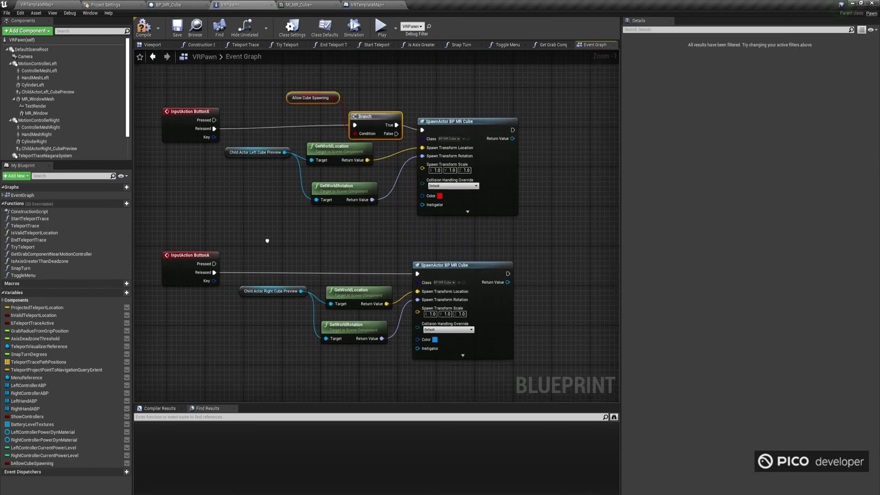
Insert the same bAllowCubeSpawning Branch between InputAction ButtonA and its SpawnActor node, and compile and save the blueprint.
left_click_drag(318, 262, 317, 264)
left_click_drag(340, 258, 344, 262)
left_click_drag(418, 275, 418, 274)
right_click_drag(418, 275, 393, 307)
left_click(144, 29)
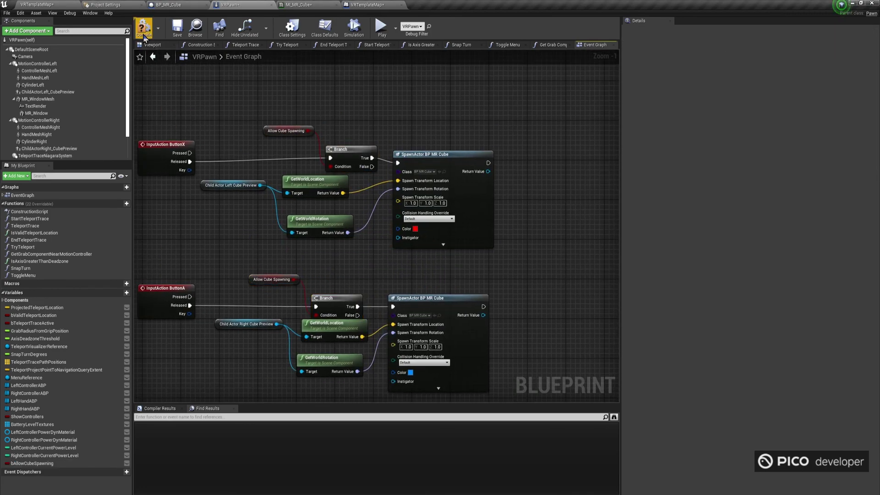
left_click(177, 29)
Add references to the left and right cube preview child actor components near the Sequence node and get the Child Actor of each.
right_click_drag(194, 132, 199, 203)
scroll(216, 257, "down", 6)
scroll(365, 164, "down", 4)
right_click_drag(240, 68, 197, 170)
scroll(295, 229, "up", 9)
left_click(74, 92)
left_click_drag(72, 149, 220, 255, "ctrl")
scroll(273, 274, "up", 2)
left_click_drag(269, 255, 313, 302)
type("get child")
key("Down")
key("Down")
key("Down")
key("Return")
type("child actor")
key("Return")
Add Set Actor Enable Collision, unchecked, targeting both child actors and executed from the Sequence's Then 6 output.
left_click_drag(361, 272, 393, 276)
type("collision")
key("Return")
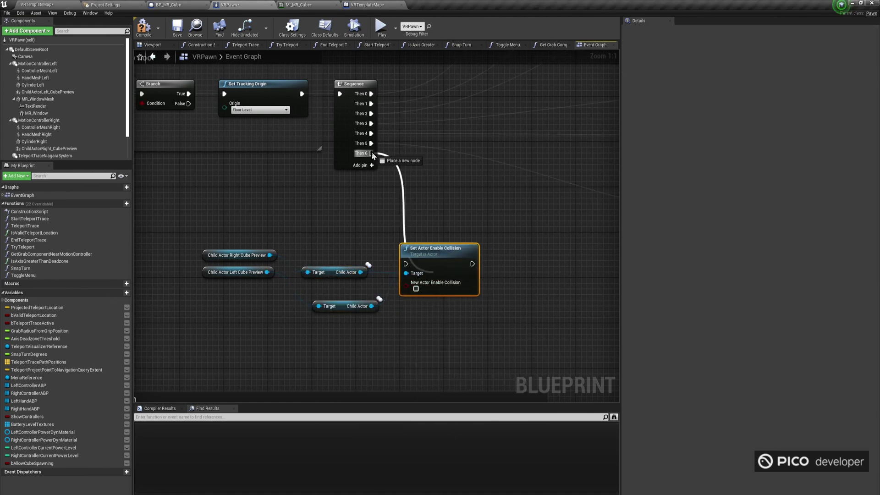
left_click_drag(399, 170, 405, 264)
right_click_drag(427, 222, 379, 201)
Add a Set Visibility node for the left cube preview, driven by bAllowCubeSpawning, with Propagate to Children enabled.
left_click_drag(218, 250, 468, 234)
type("set visibility")
key("Return")
left_click_drag(33, 464, 467, 270)
left_click(502, 271)
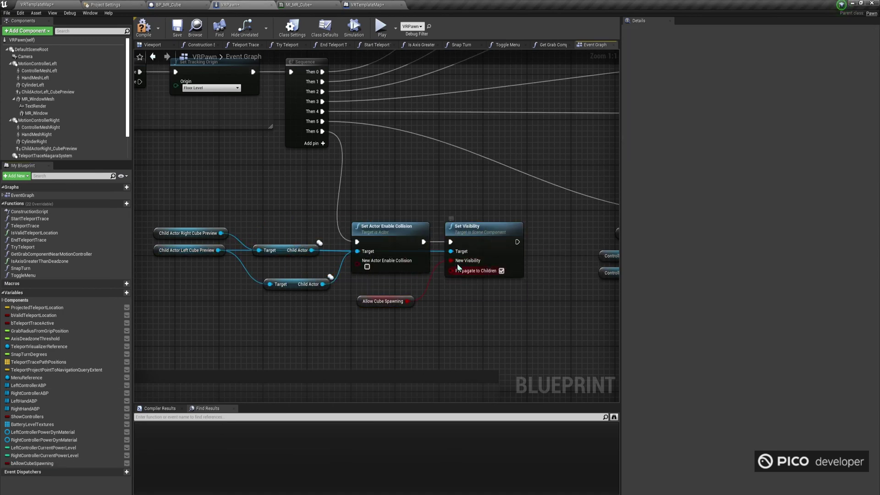
Connect the right cube preview to the Set Visibility target as well, space out the nodes and save the blueprint.
right_click_drag(422, 212, 430, 211)
left_click_drag(410, 228, 399, 229)
left_click_drag(198, 250, 187, 335)
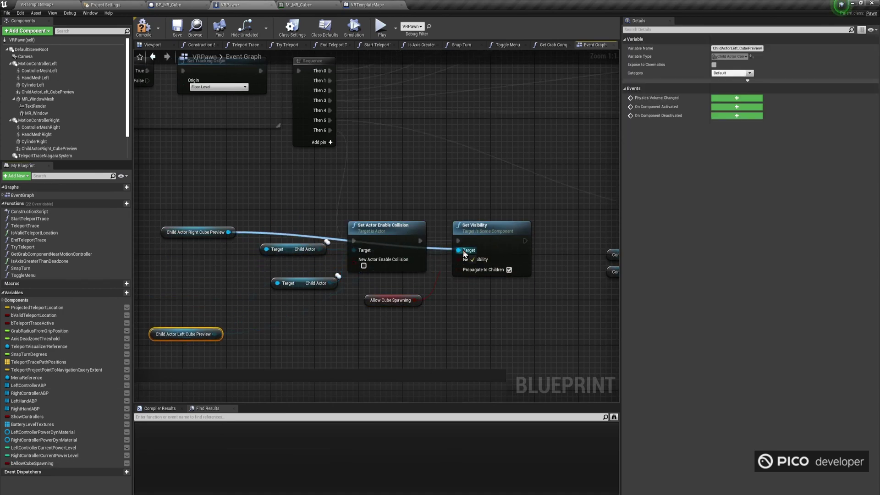
left_click(176, 29)
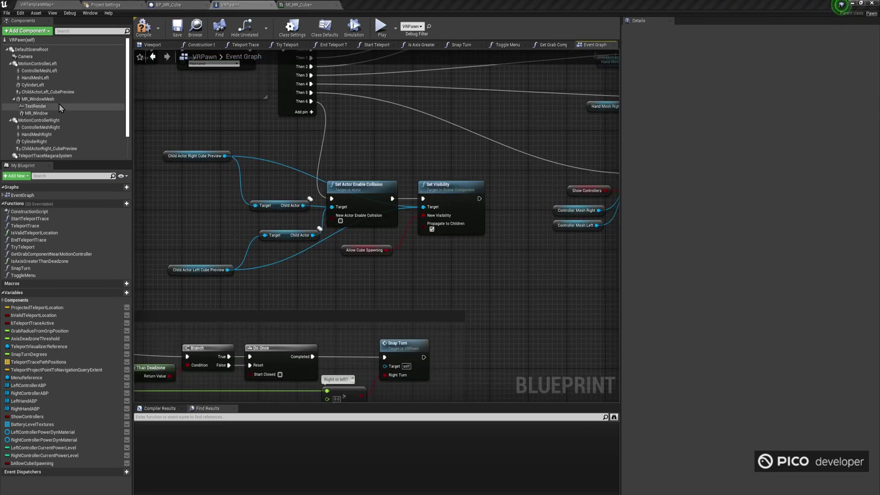
Add a Set Visibility node targeting MR_WindowMesh after the cube preview visibility node, with Propagate to Children enabled.
left_click(55, 100)
left_click_drag(51, 103, 253, 185)
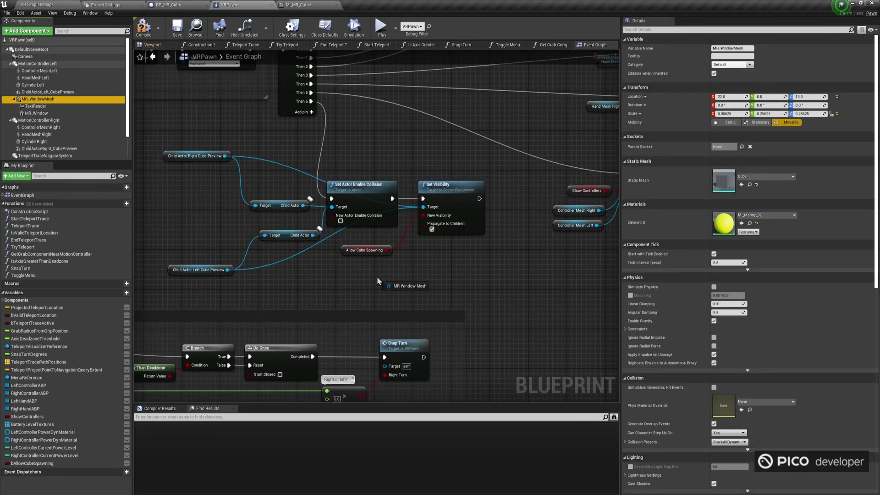
left_click_drag(377, 278, 378, 278)
left_click_drag(473, 282, 473, 282)
type("set vis")
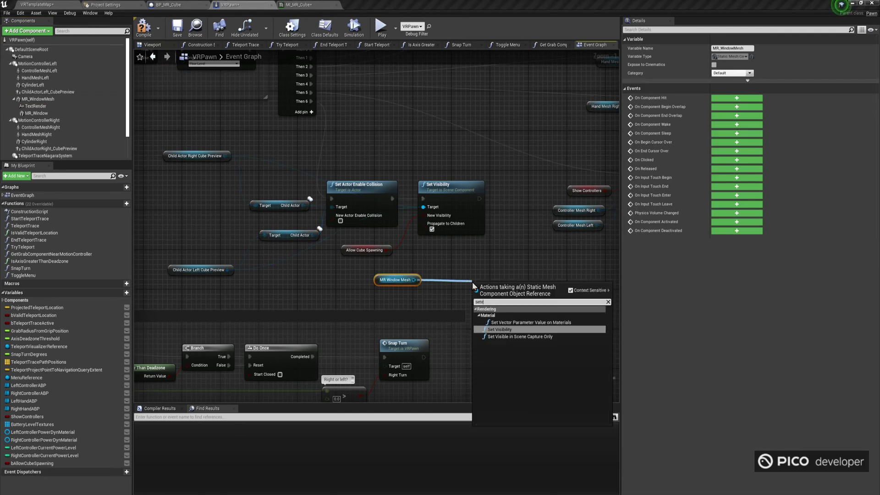
key("Return")
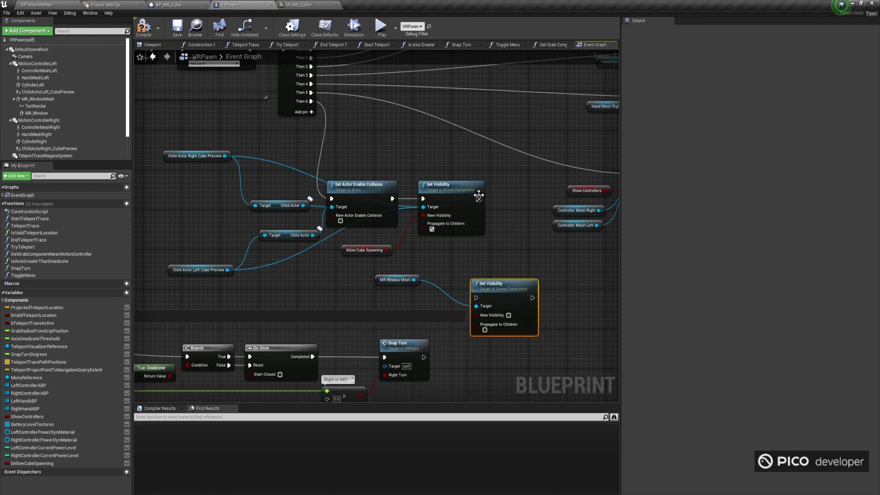
left_click_drag(471, 301, 525, 279)
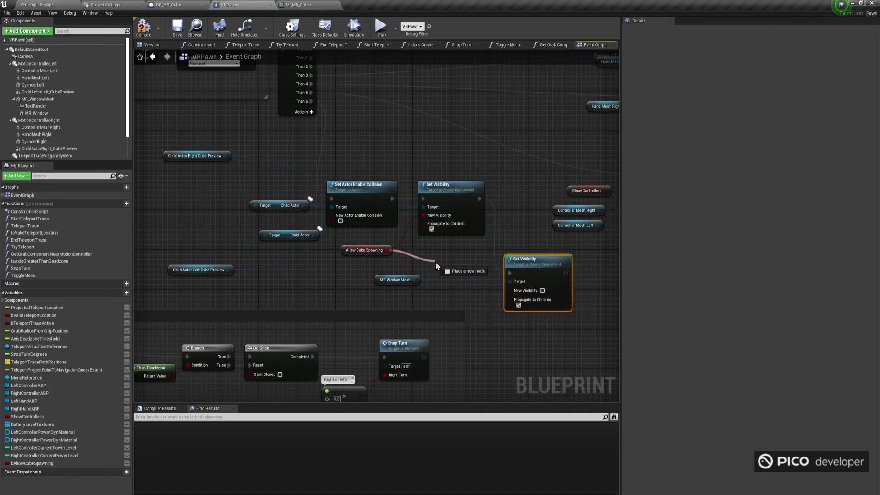
Drive the MR_WindowMesh node's New Visibility with a NOT Boolean of Allow Cube Spawning.
left_click_drag(436, 265, 436, 265)
type("not")
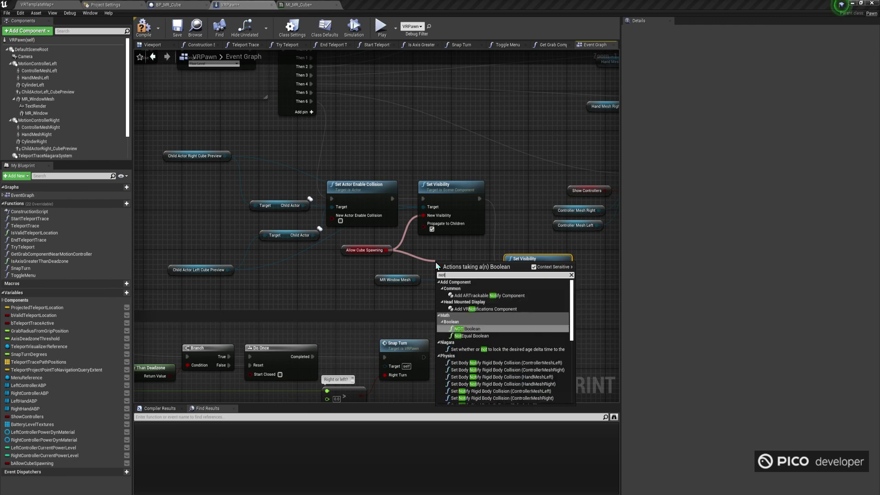
left_click(466, 329)
left_click_drag(481, 266, 490, 277)
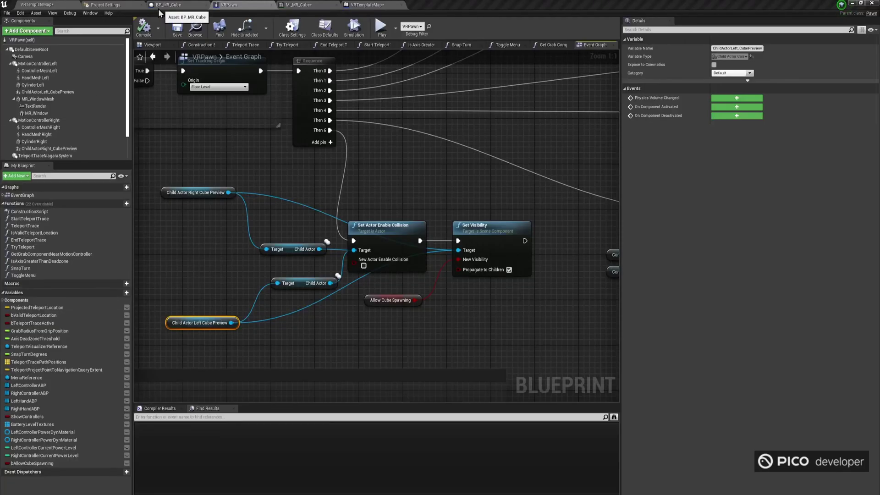
Open the VRTemplateMap level blueprint and add a PXR Get Event Manager node executed after PXR Set See Through Background.
left_click(38, 5)
left_click(223, 34)
left_click(234, 89)
right_click_drag(463, 243, 367, 238)
right_click(396, 257)
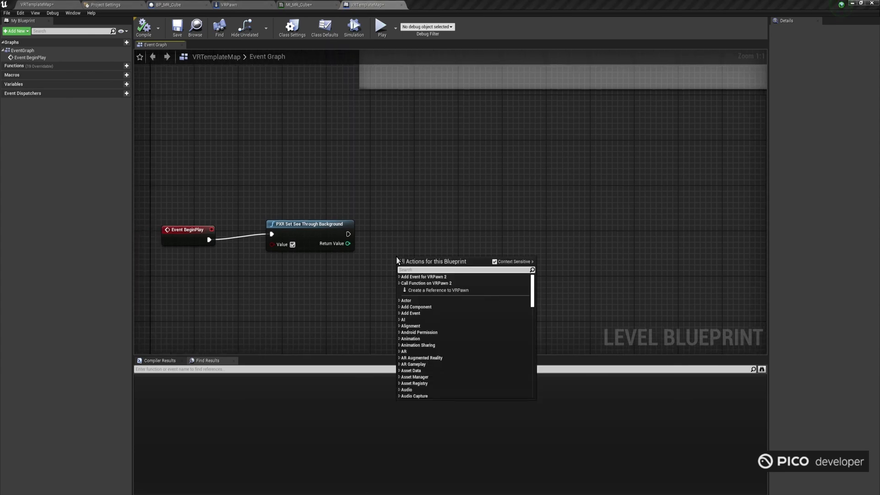
type("event manager")
key("Return")
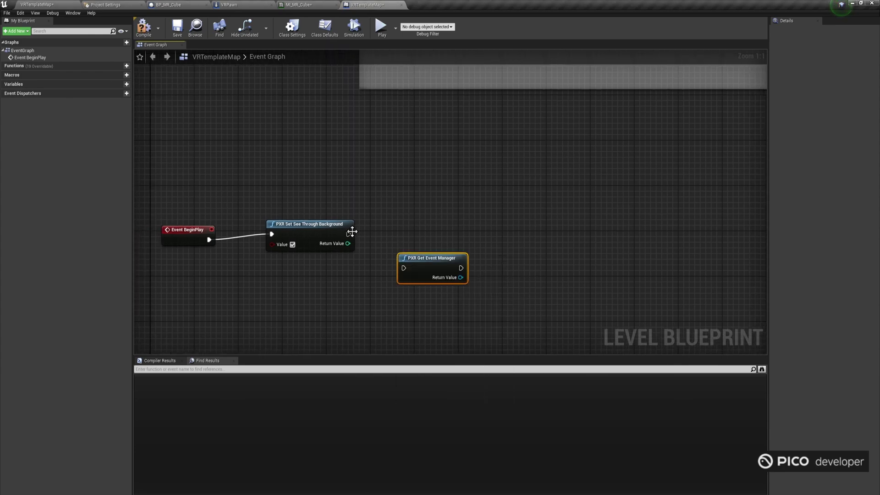
left_click_drag(348, 234, 415, 227)
Bind the event manager's Resume Delegate to a custom event named OnResumeApp_ContinuePassthrough and connect its execution.
left_click_drag(460, 244, 520, 255)
type("assign resume")
key("Return")
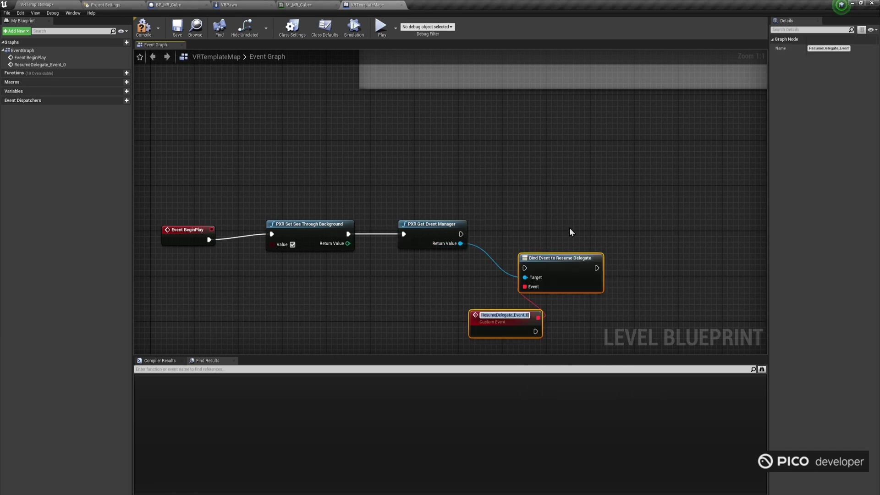
type("OnResume")
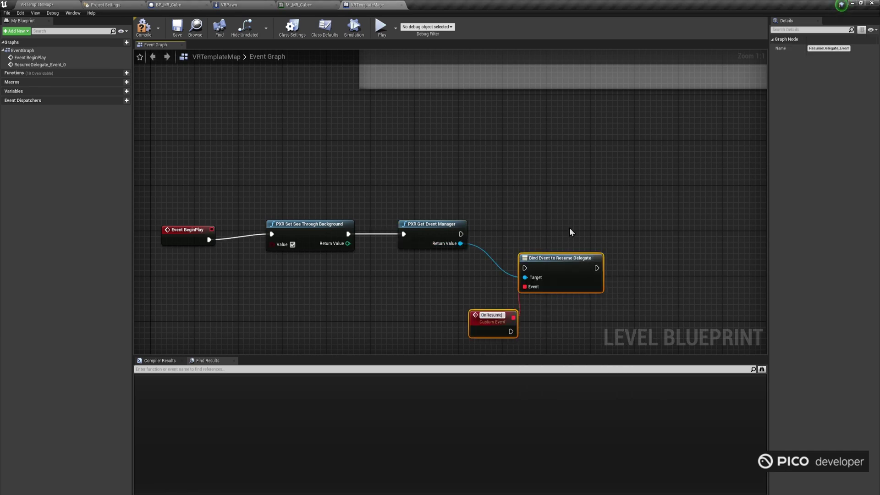
type("App_ContinuePa")
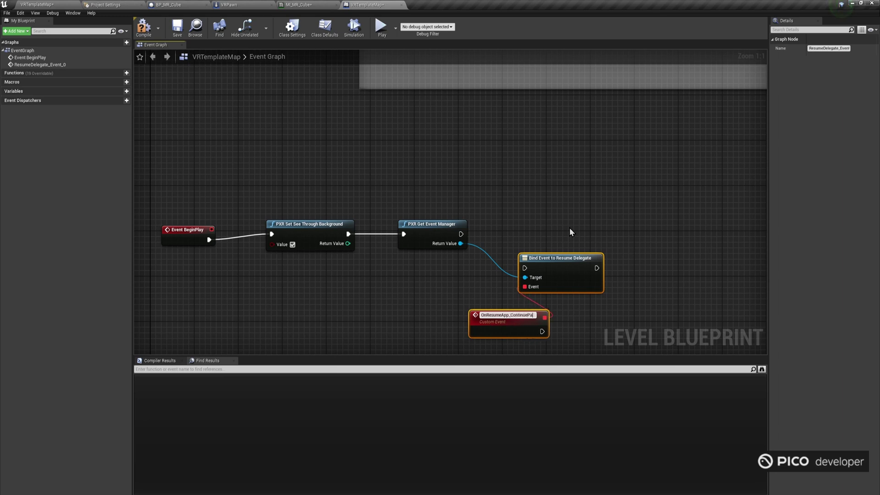
type("ssthrough")
key("Return")
left_click_drag(461, 234, 529, 237)
Duplicate the PXR Set See Through Background node with Value enabled and execute it from OnResumeApp_ContinuePassthrough.
left_click(536, 202)
right_click_drag(536, 202, 489, 188)
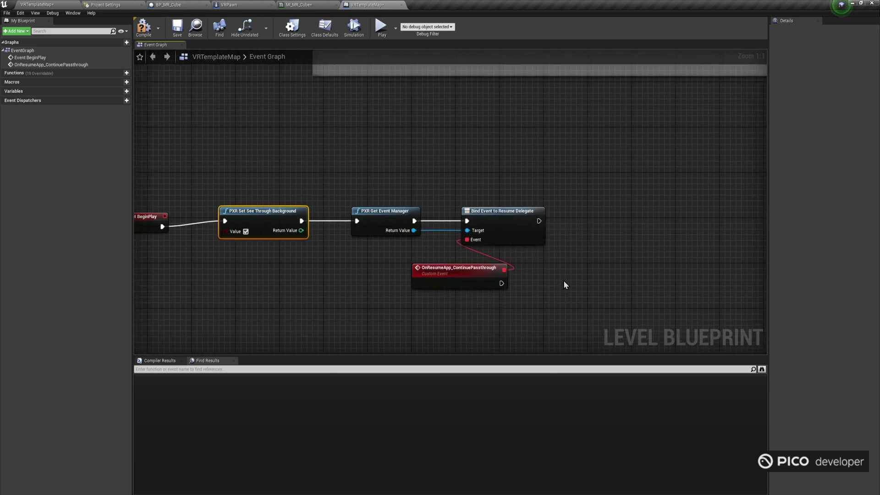
left_click_drag(546, 296, 546, 297)
left_click(579, 264)
right_click_drag(579, 264, 586, 262)
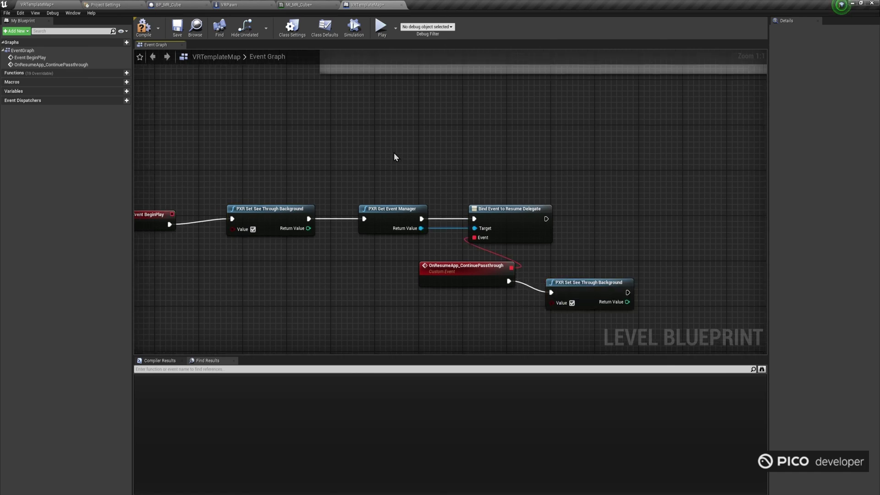